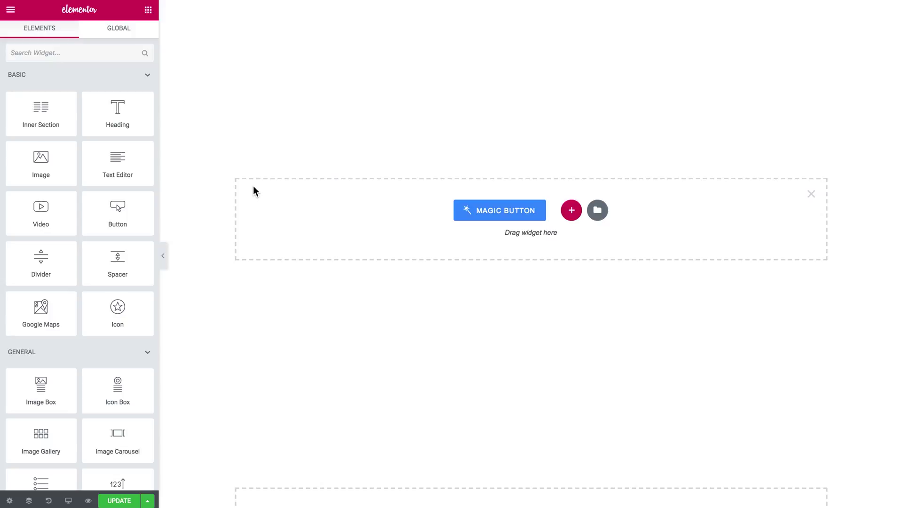
- Filter the Elements panel by 'tabl' and drag the Table widget toward the empty section
{"action": "left_click", "coordinate": [112, 52]}
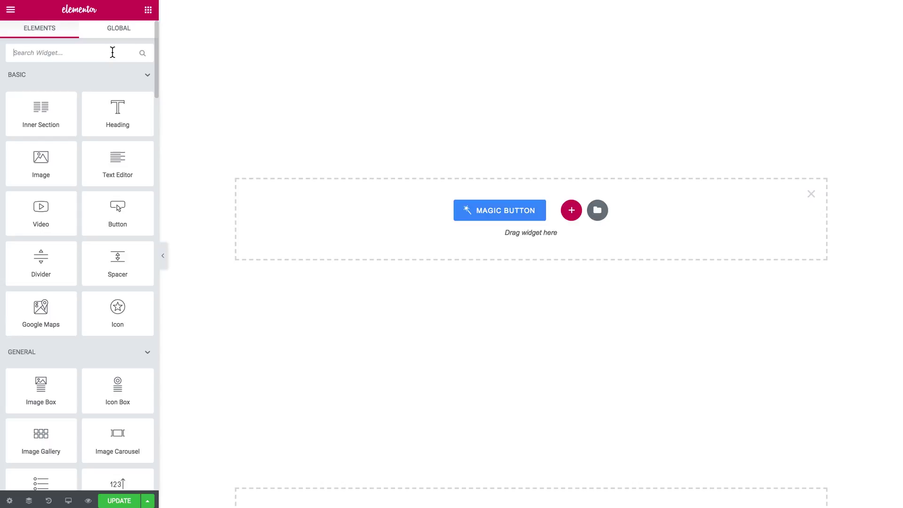
{"action": "type", "text": "ta"}
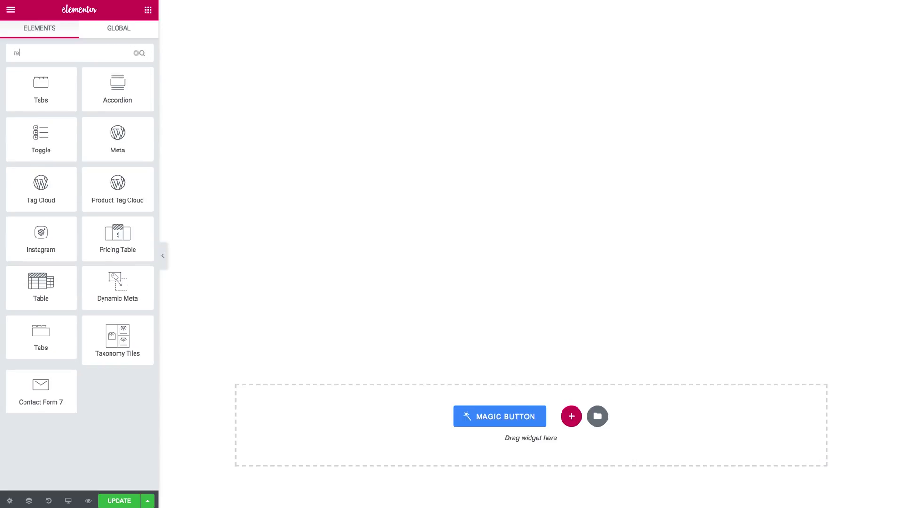
{"action": "type", "text": "bl"}
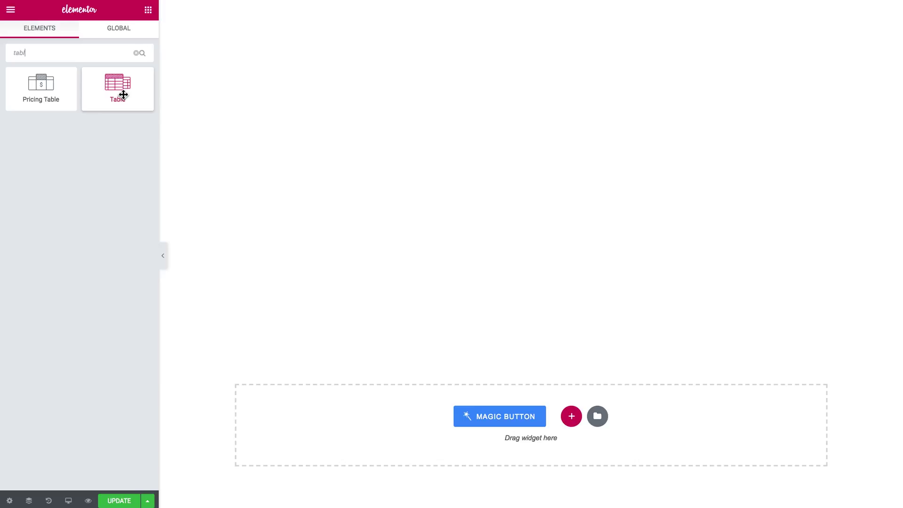
{"action": "left_click_drag", "start_coordinate": [124, 94], "coordinate": [452, 252]}
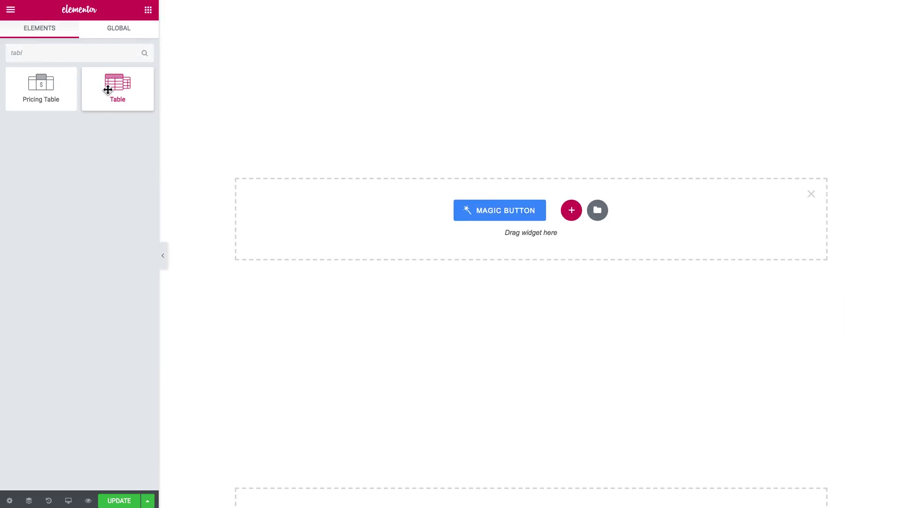
- Drop the Table widget into the empty section and check its Table Header settings
{"action": "left_click_drag", "start_coordinate": [108, 89], "coordinate": [342, 222]}
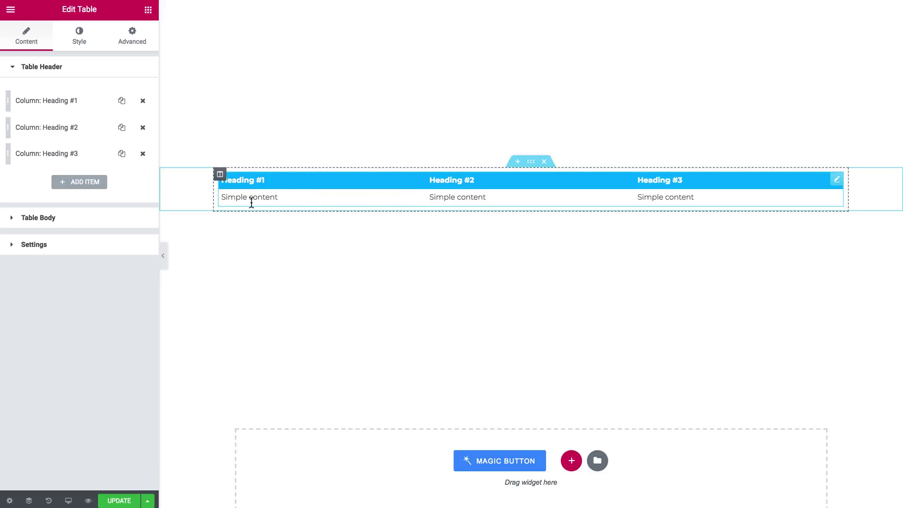
{"action": "left_click", "coordinate": [44, 75]}
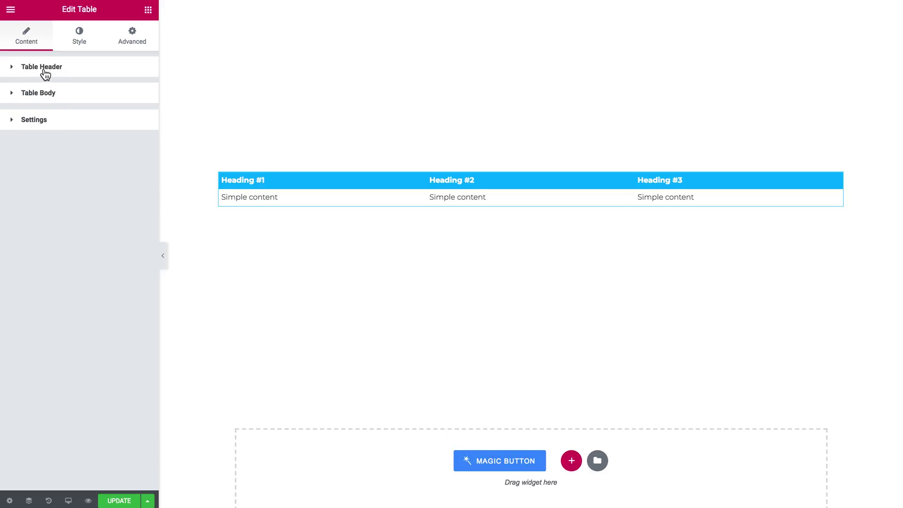
{"action": "left_click", "coordinate": [45, 75]}
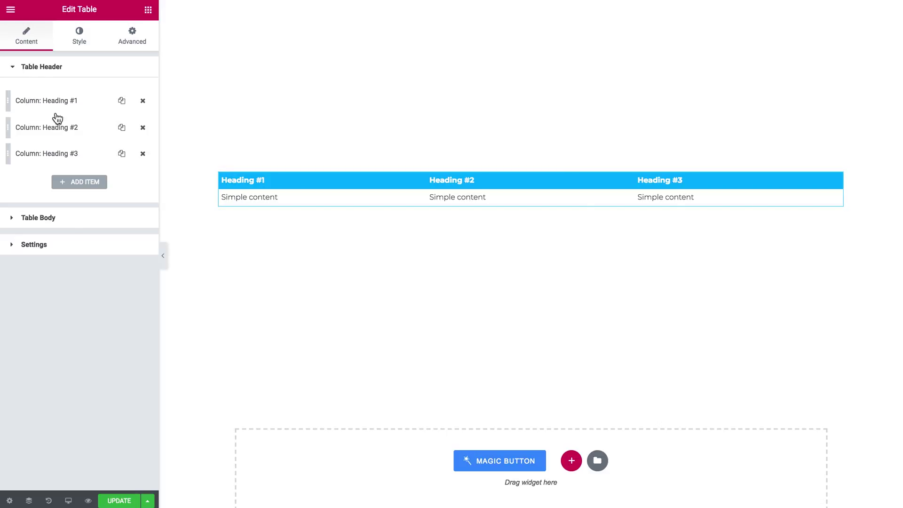
- Review the Table Body and Heading #1 column, then add a fourth header column
{"action": "left_click", "coordinate": [51, 225]}
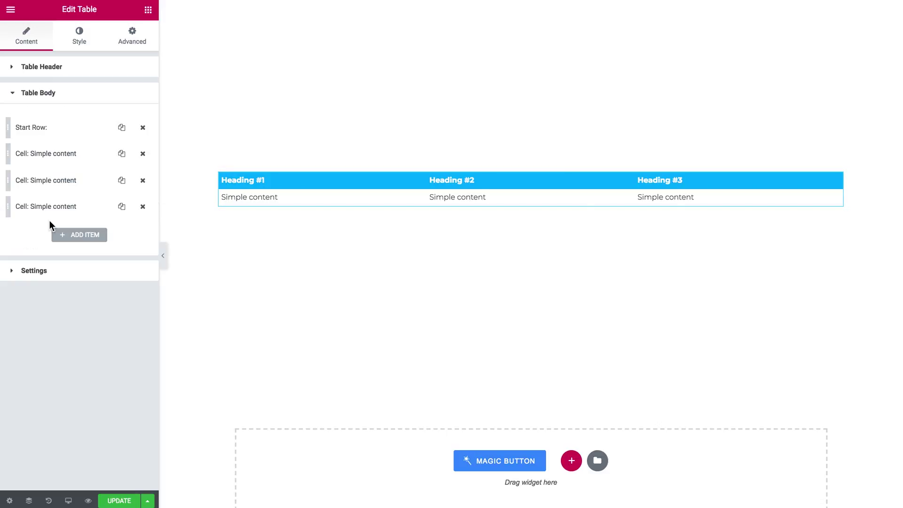
{"action": "left_click", "coordinate": [81, 96]}
{"action": "left_click", "coordinate": [80, 76]}
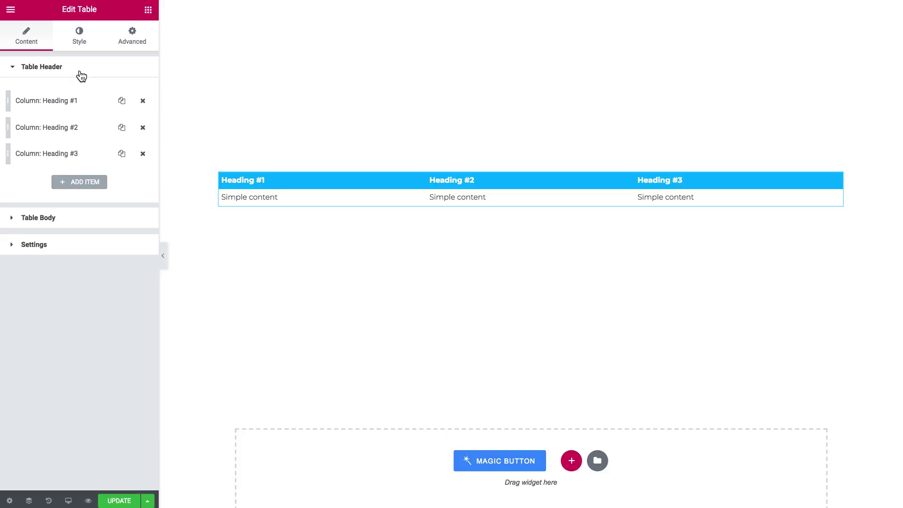
{"action": "left_click", "coordinate": [65, 109]}
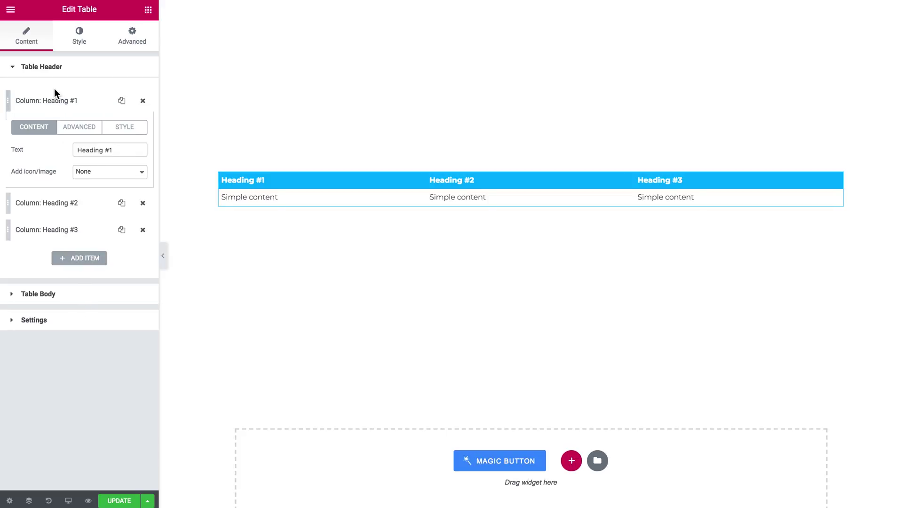
{"action": "left_click", "coordinate": [74, 261]}
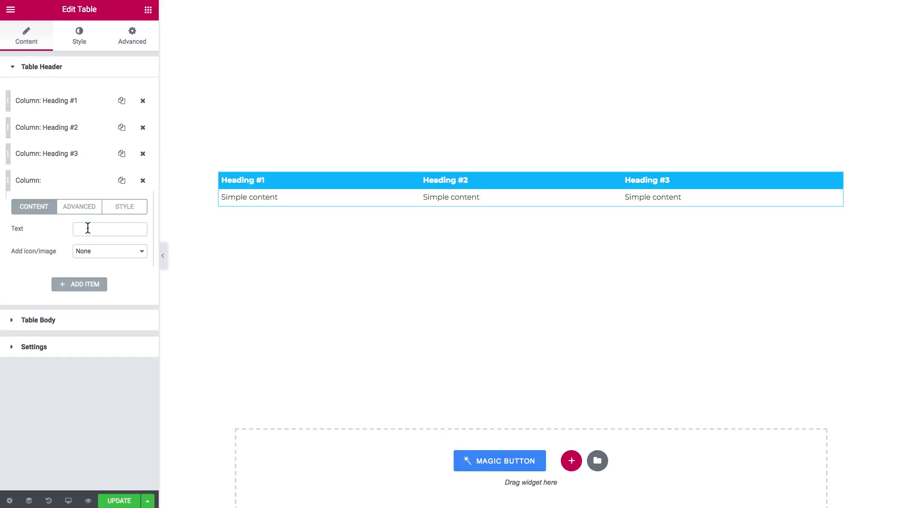
- Label the new fourth header column 'Heading #4', leaving it without an icon
{"action": "left_click", "coordinate": [88, 227]}
{"action": "type", "text": "H"}
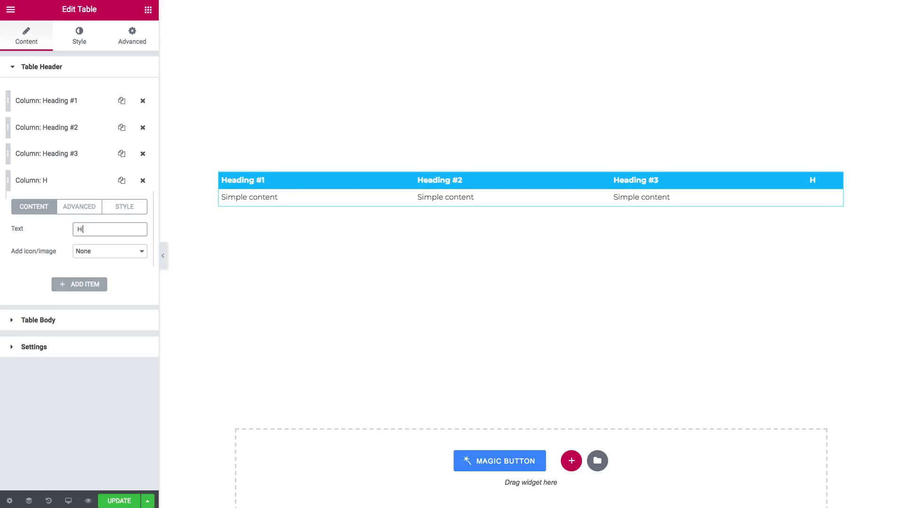
{"action": "type", "text": "eading "}
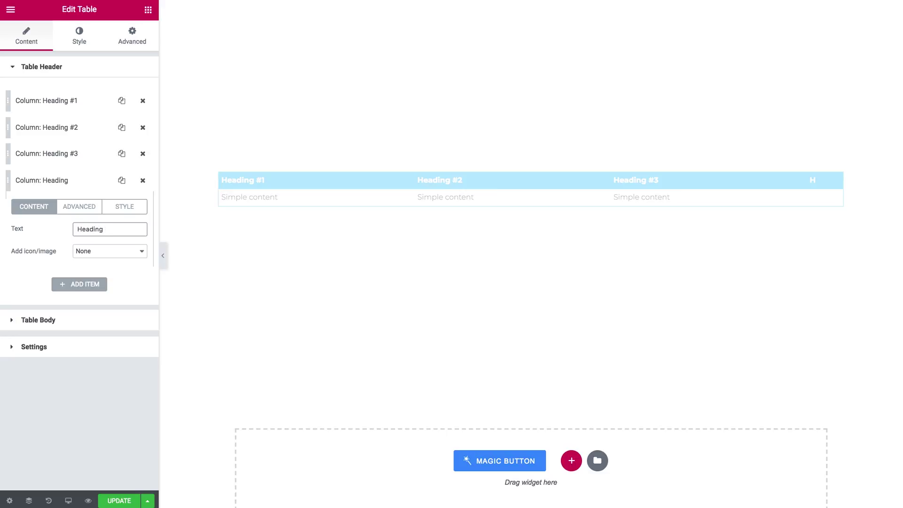
{"action": "type", "text": "#4"}
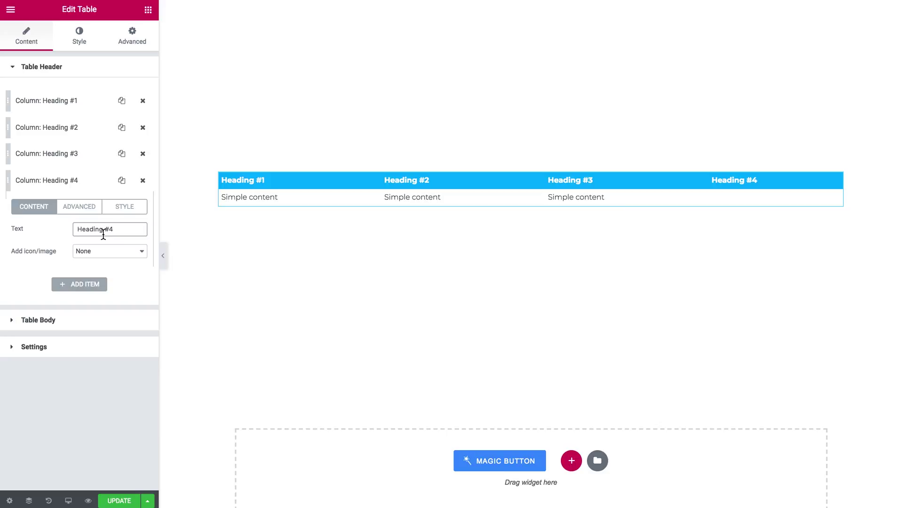
{"action": "left_click", "coordinate": [101, 253]}
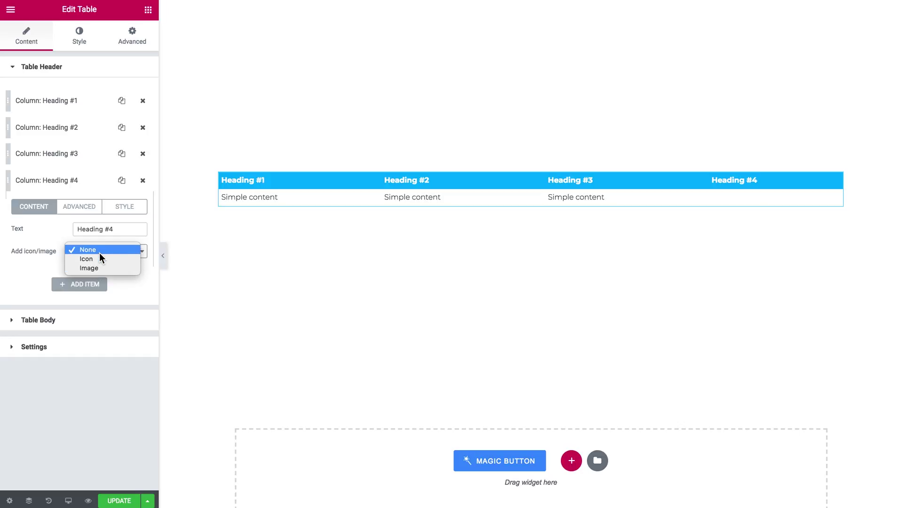
- Bring up the Heading #4 column's span and width settings, keeping no icon
{"action": "left_click", "coordinate": [100, 252]}
{"action": "left_click", "coordinate": [89, 211]}
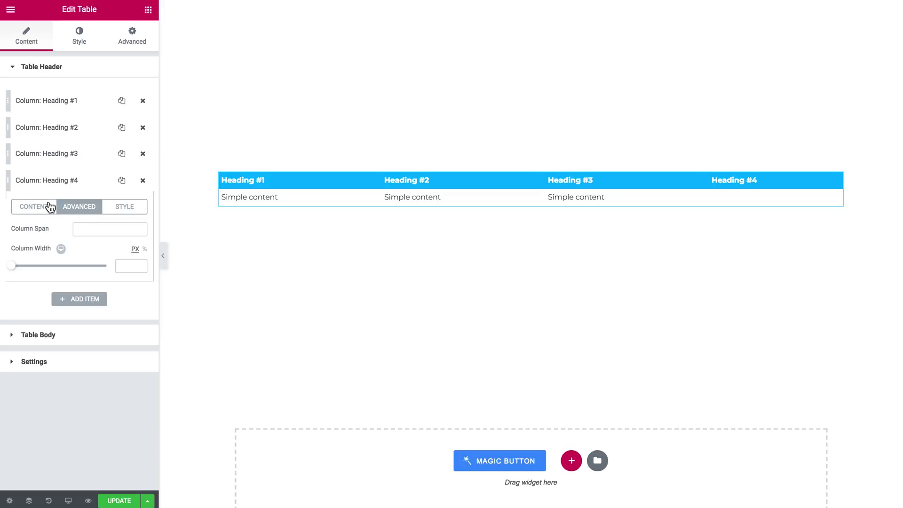
{"action": "left_click", "coordinate": [34, 211]}
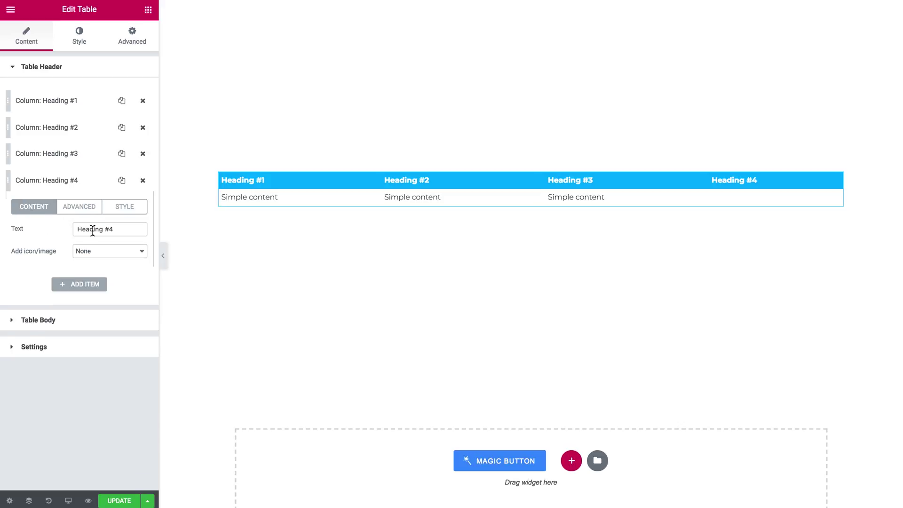
{"action": "left_click", "coordinate": [105, 252]}
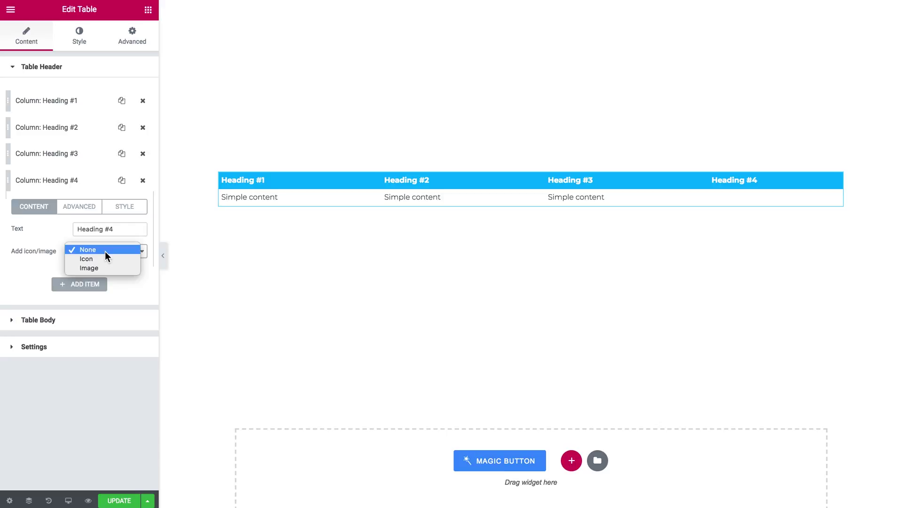
{"action": "left_click", "coordinate": [70, 209]}
{"action": "left_click", "coordinate": [71, 210]}
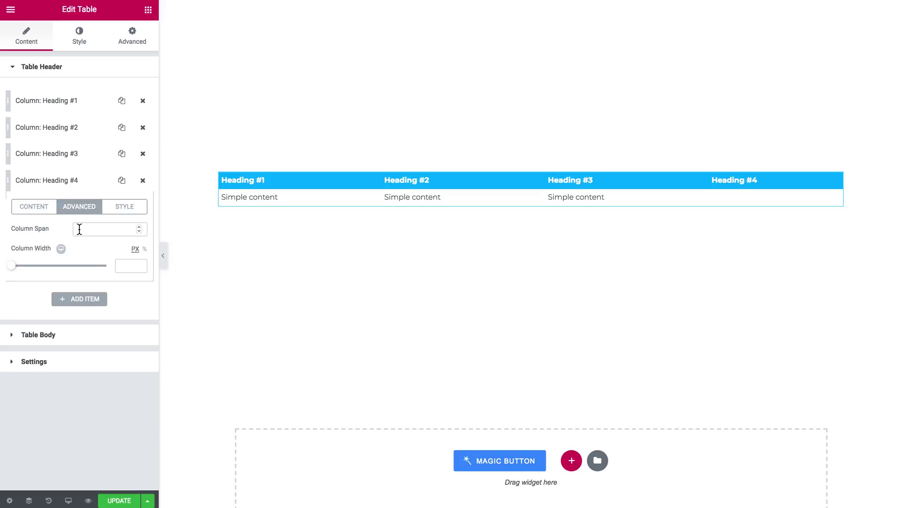
{"action": "left_click", "coordinate": [81, 230]}
- Try Column Width values of 150 and 367 px, then set it to 0
{"action": "left_click_drag", "start_coordinate": [14, 271], "coordinate": [28, 272]}
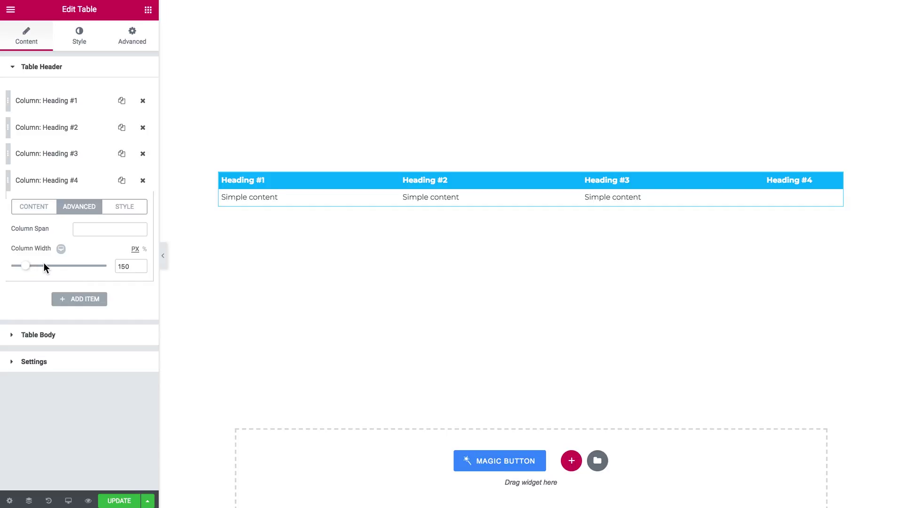
{"action": "left_click_drag", "start_coordinate": [23, 271], "coordinate": [71, 273]}
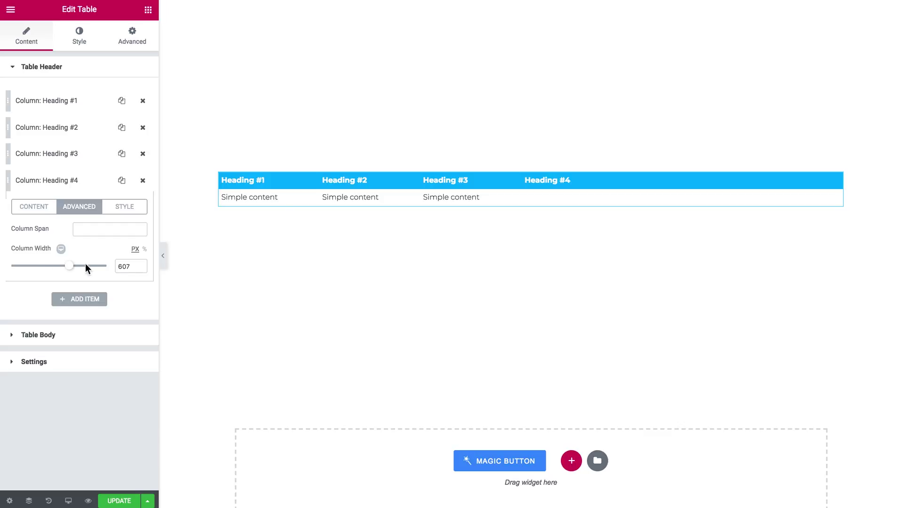
{"action": "left_click_drag", "start_coordinate": [131, 266], "coordinate": [114, 271]}
{"action": "type", "text": "0"}
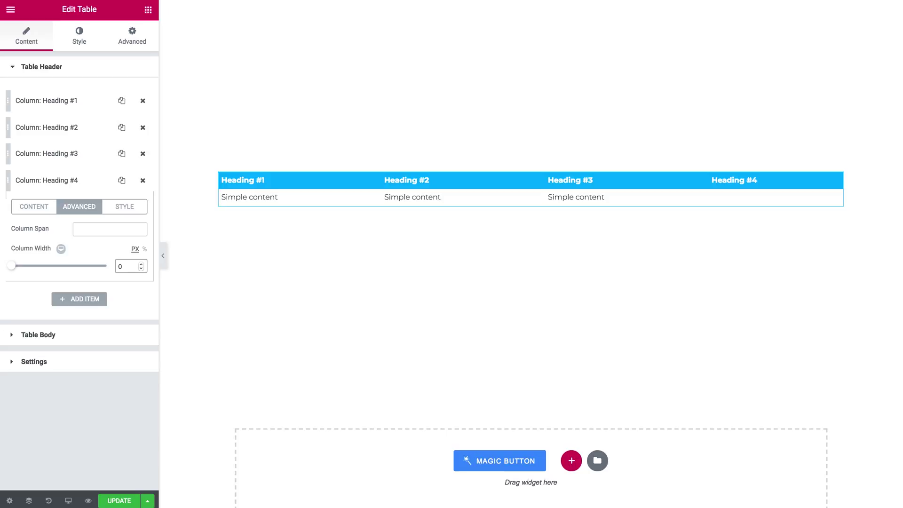
{"action": "left_click", "coordinate": [130, 212]}
- Give the Heading #4 header cell a red #f5435a background
{"action": "left_click", "coordinate": [129, 212]}
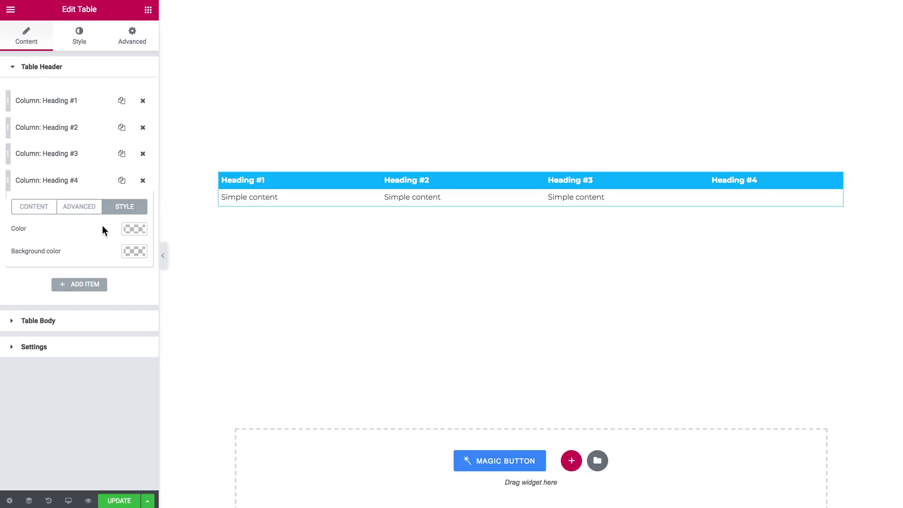
{"action": "left_click", "coordinate": [134, 252]}
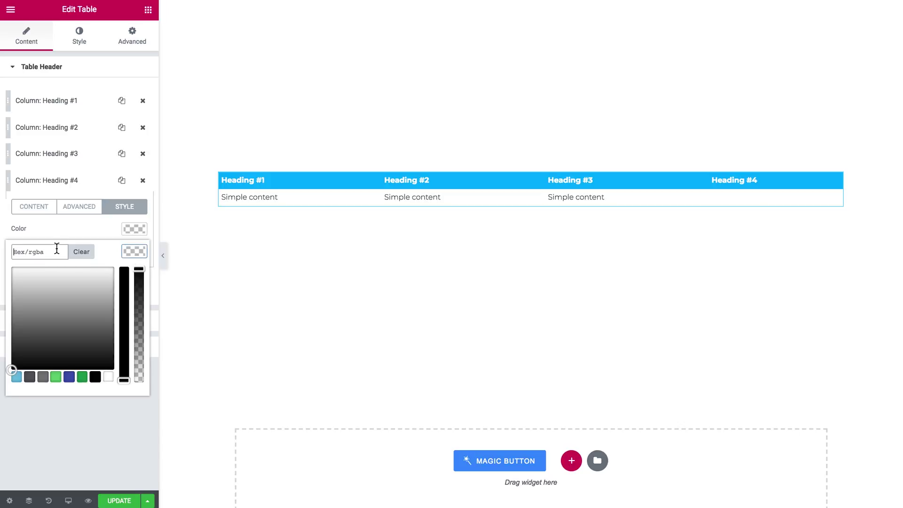
{"action": "type", "text": "#f5435a"}
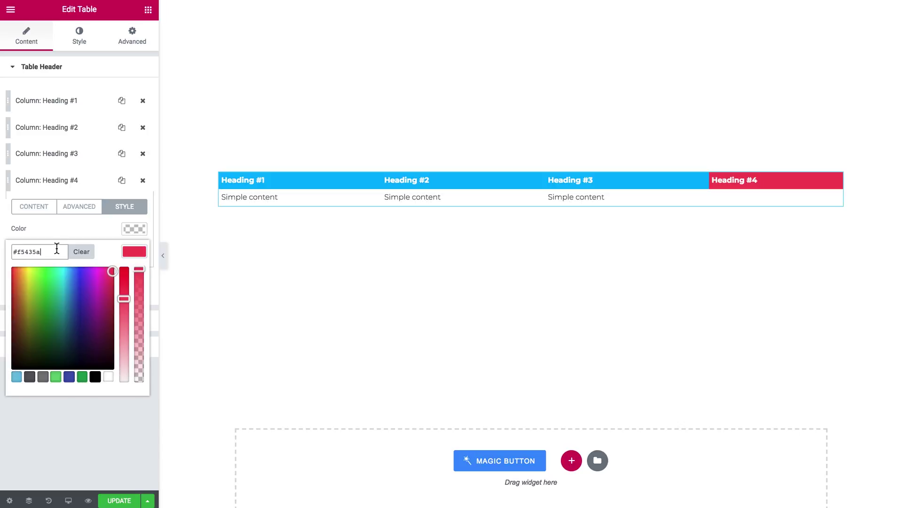
{"action": "left_click", "coordinate": [125, 255]}
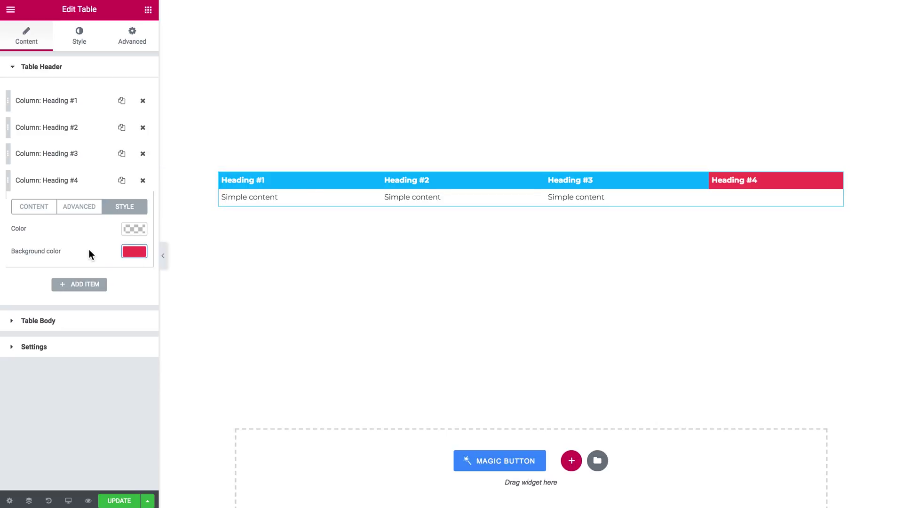
- Clear the Heading #4 background colour again and collapse the column
{"action": "left_click", "coordinate": [130, 252]}
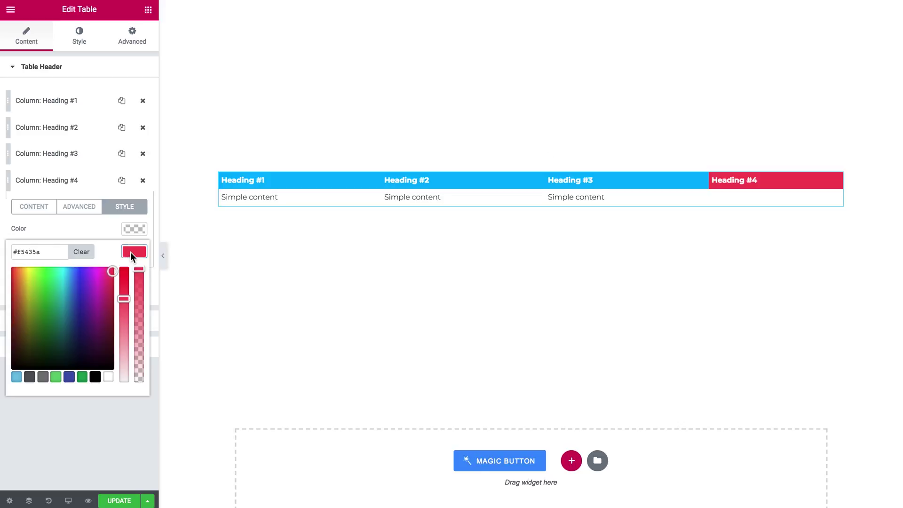
{"action": "left_click", "coordinate": [90, 252]}
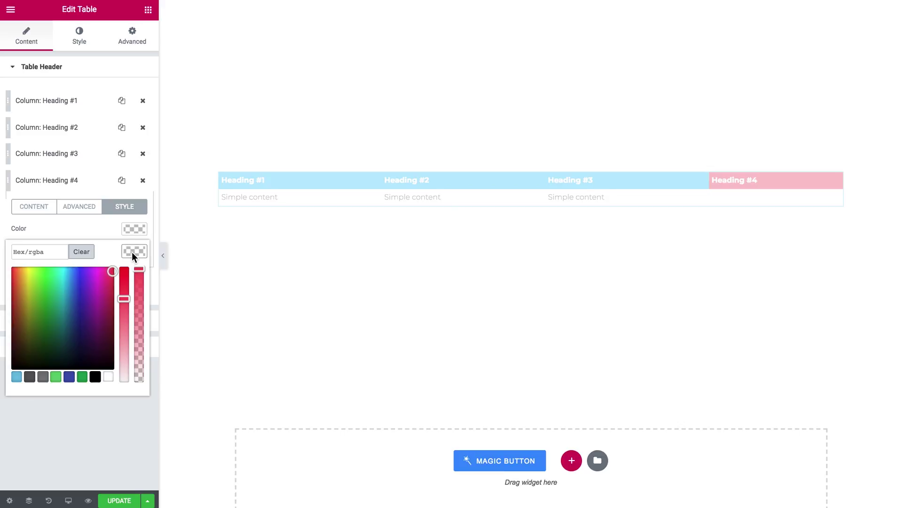
{"action": "left_click", "coordinate": [131, 252]}
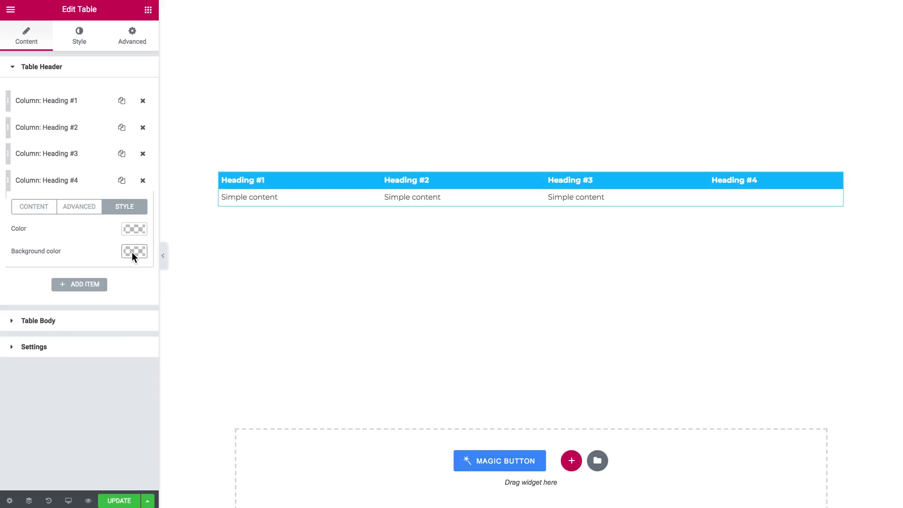
{"action": "left_click", "coordinate": [74, 181]}
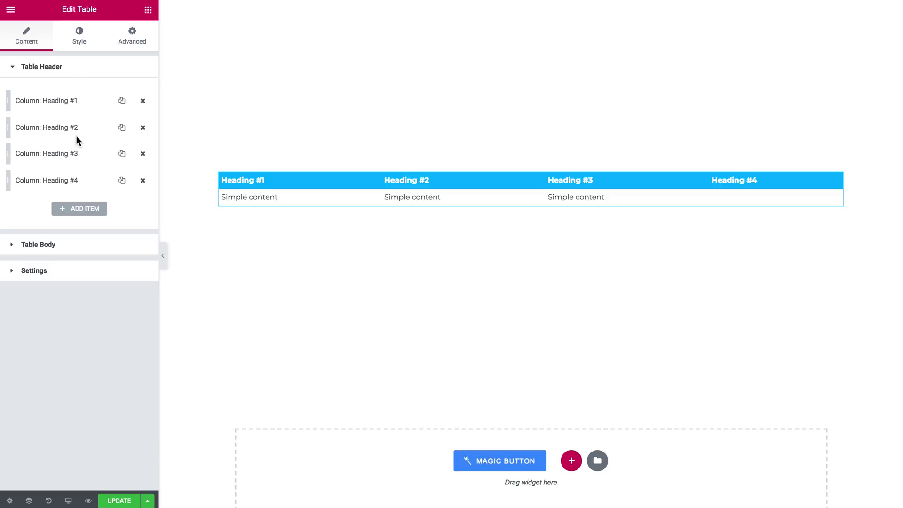
- Switch from Table Header to Table Body and inspect the first row item
{"action": "left_click", "coordinate": [83, 74]}
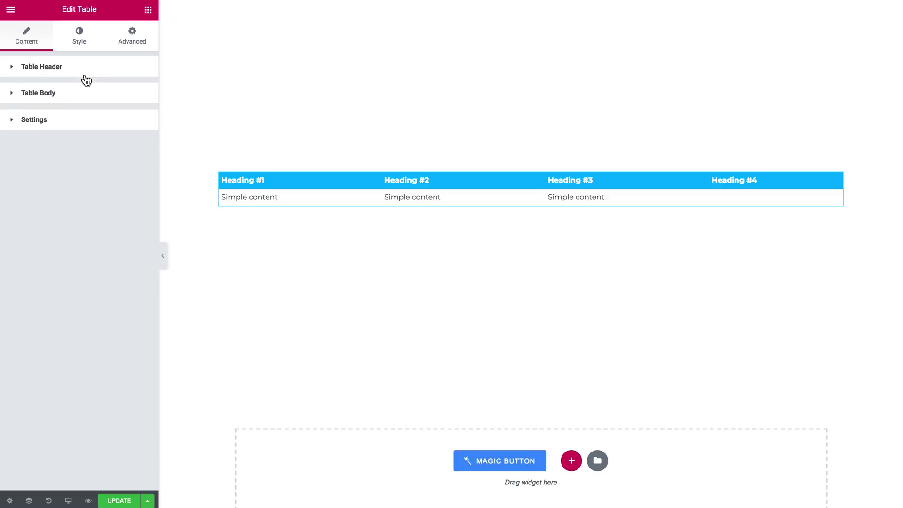
{"action": "left_click", "coordinate": [47, 104]}
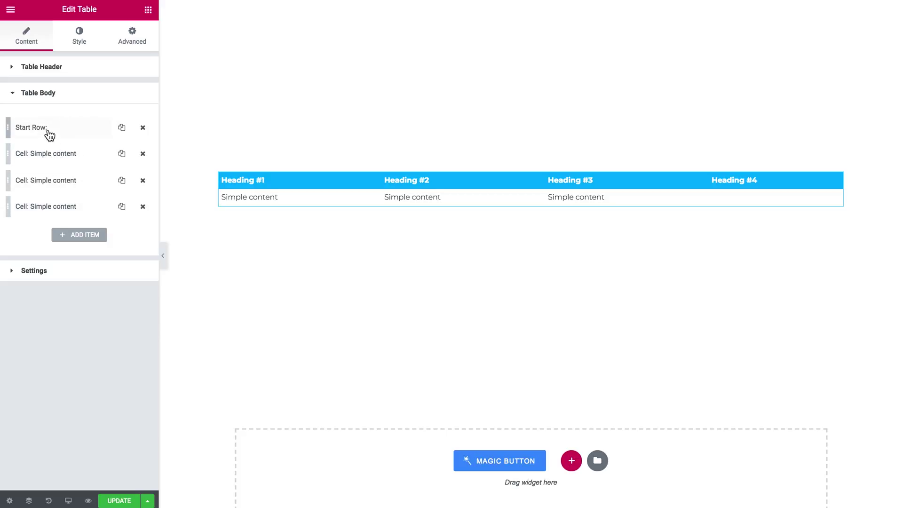
{"action": "left_click", "coordinate": [70, 134]}
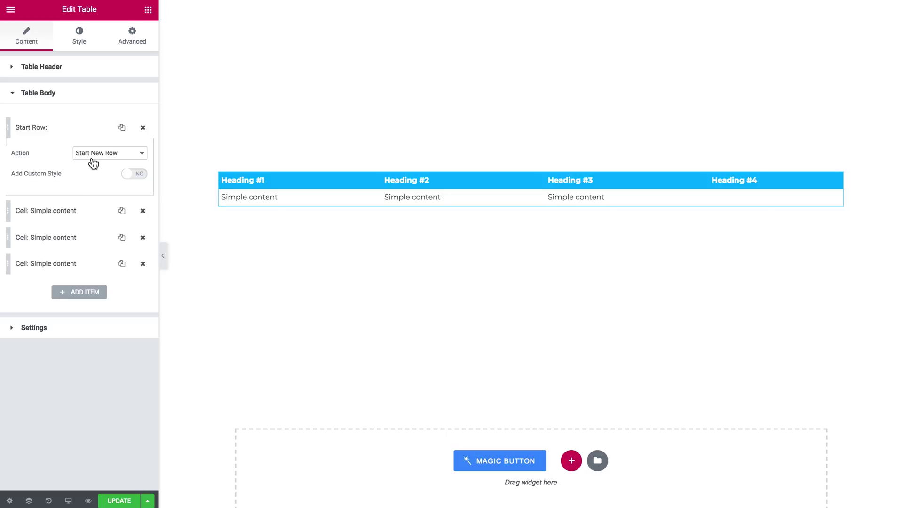
{"action": "left_click", "coordinate": [70, 128]}
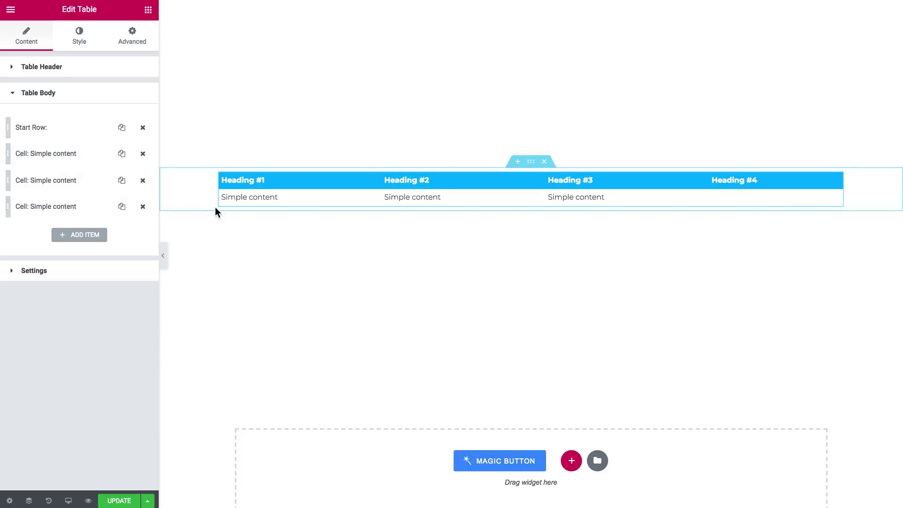
- Add a new body cell with the text 'Simple content' under Heading #4
{"action": "left_click", "coordinate": [80, 238]}
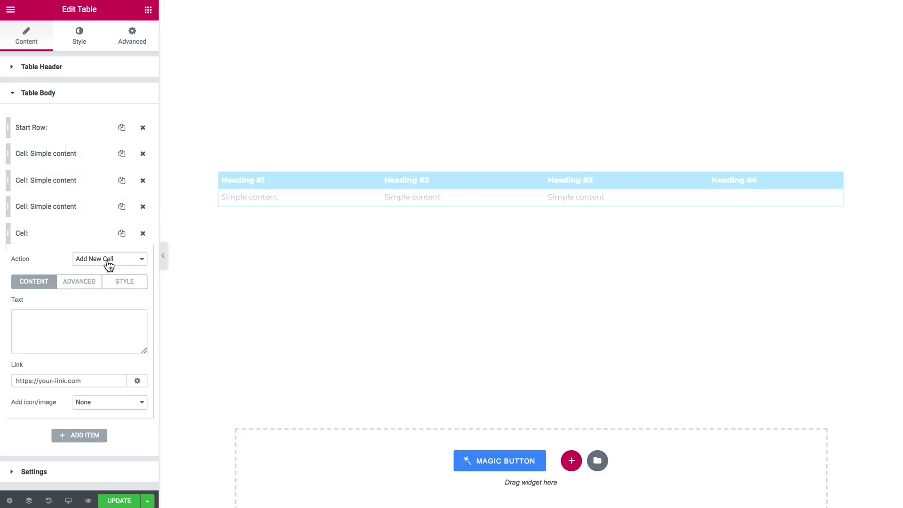
{"action": "left_click", "coordinate": [54, 331]}
{"action": "type", "text": "Si"}
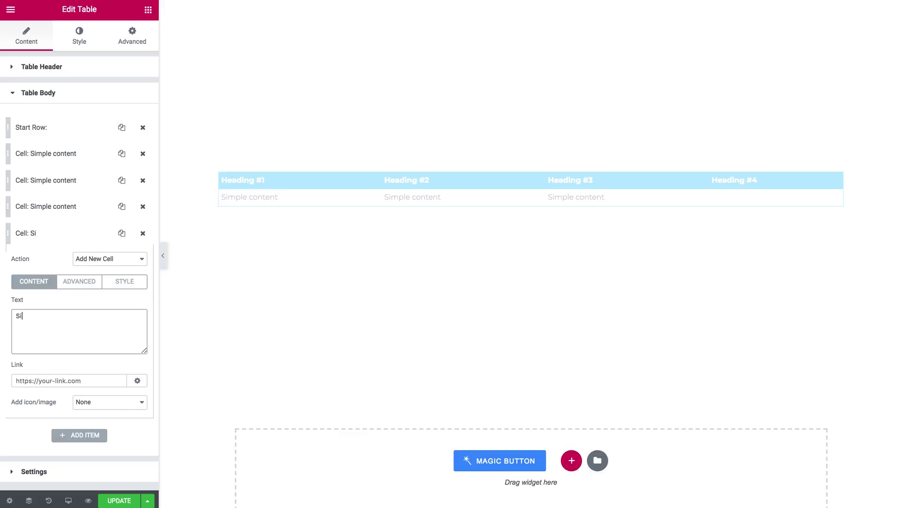
{"action": "type", "text": "mple contan"}
{"action": "type", "text": "ent"}
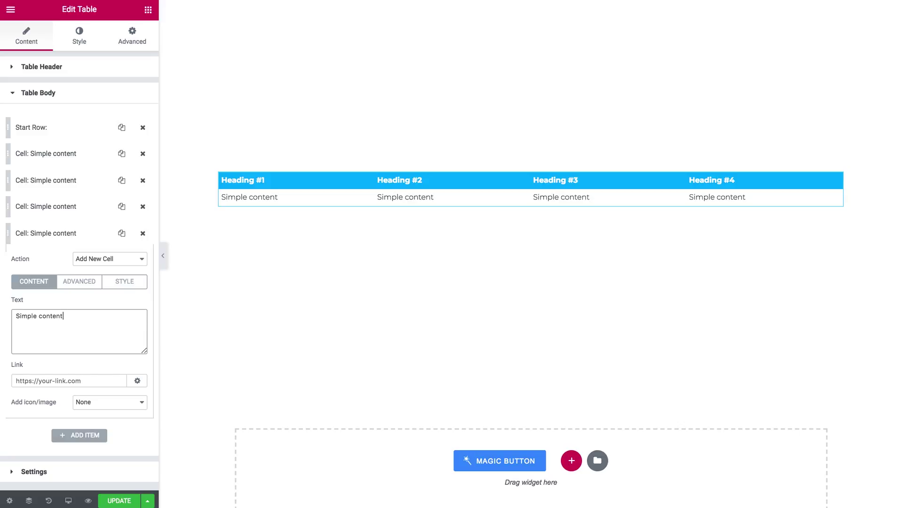
{"action": "left_click", "coordinate": [67, 240]}
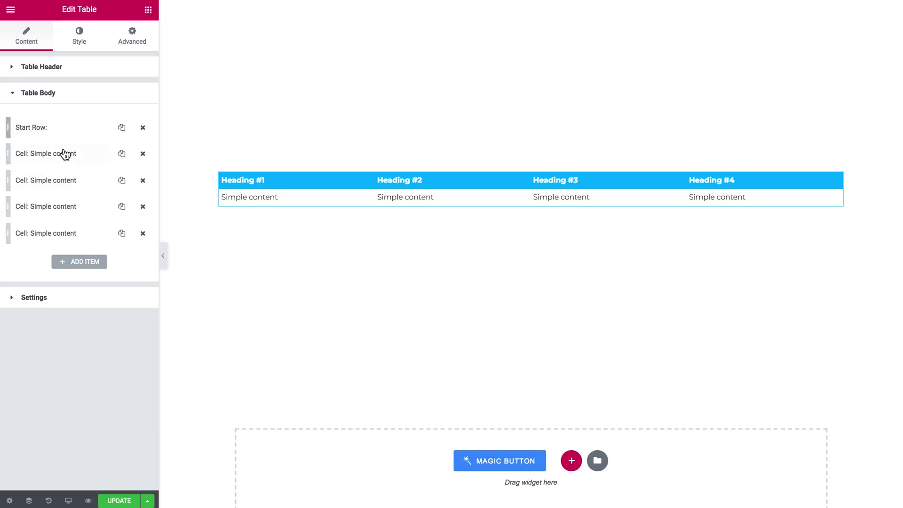
- Add a body cell reading 'Lorem Ipsum' and append another new item after it
{"action": "left_click", "coordinate": [83, 262]}
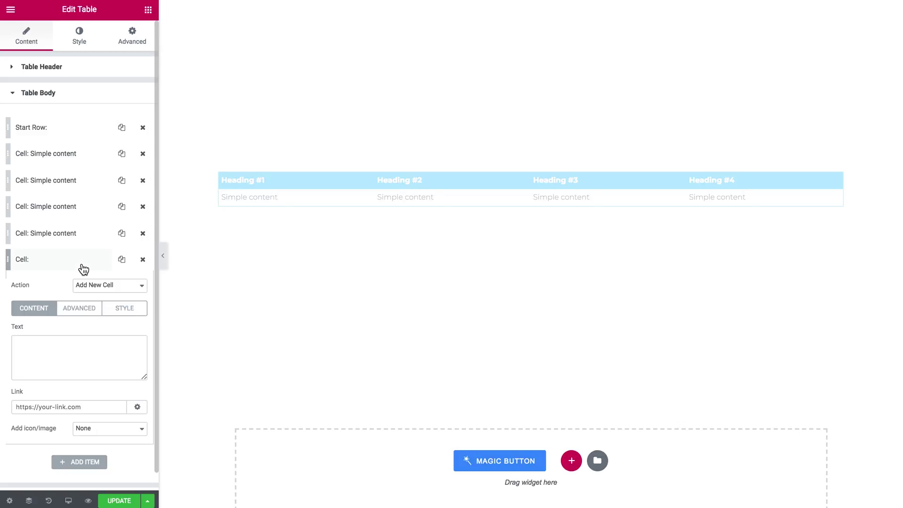
{"action": "left_click", "coordinate": [111, 287]}
{"action": "left_click", "coordinate": [111, 282]}
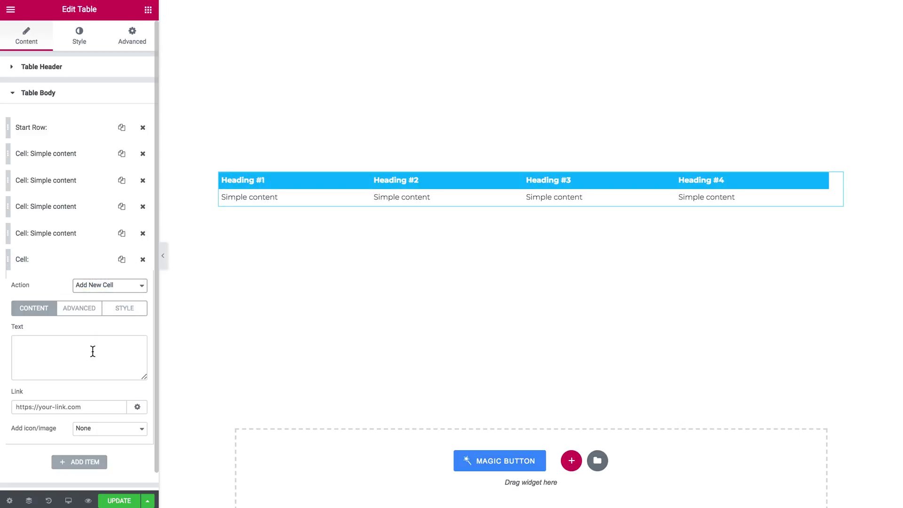
{"action": "left_click", "coordinate": [92, 351]}
{"action": "type", "text": "Lorem "}
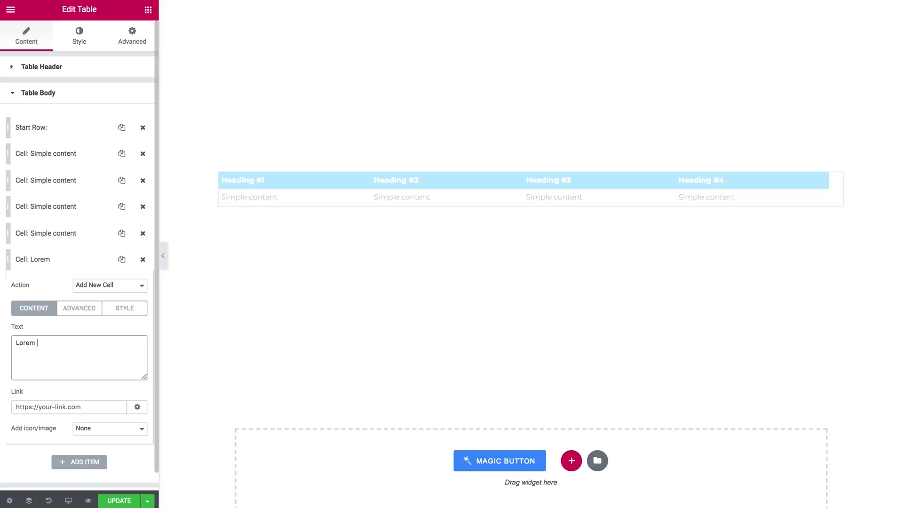
{"action": "type", "text": "Ipsum"}
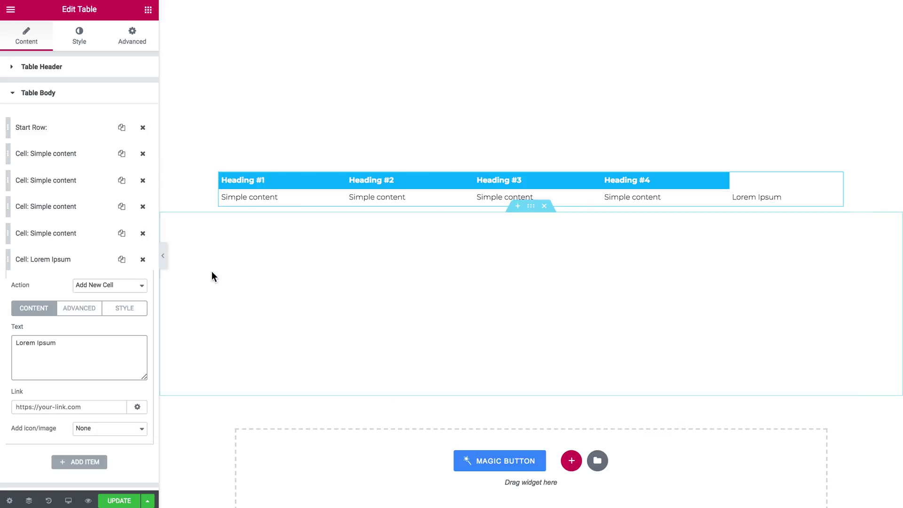
{"action": "left_click", "coordinate": [75, 265]}
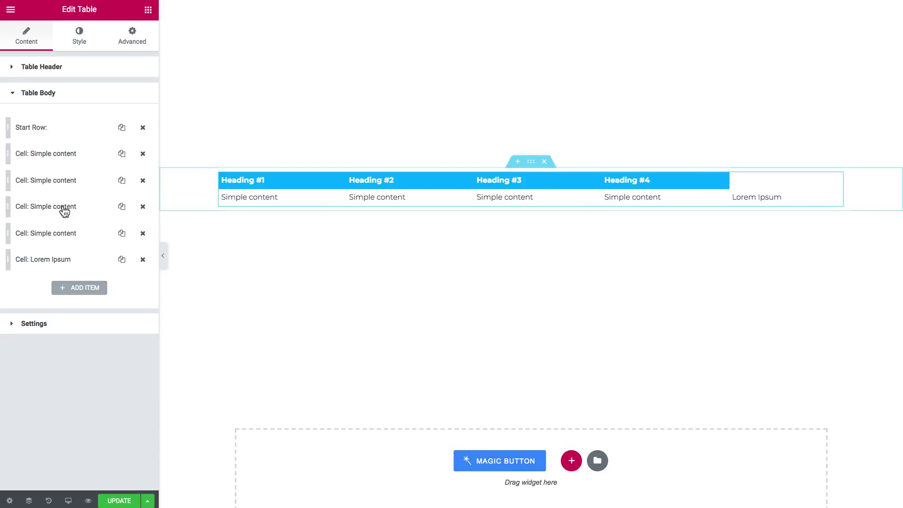
{"action": "left_click", "coordinate": [80, 287]}
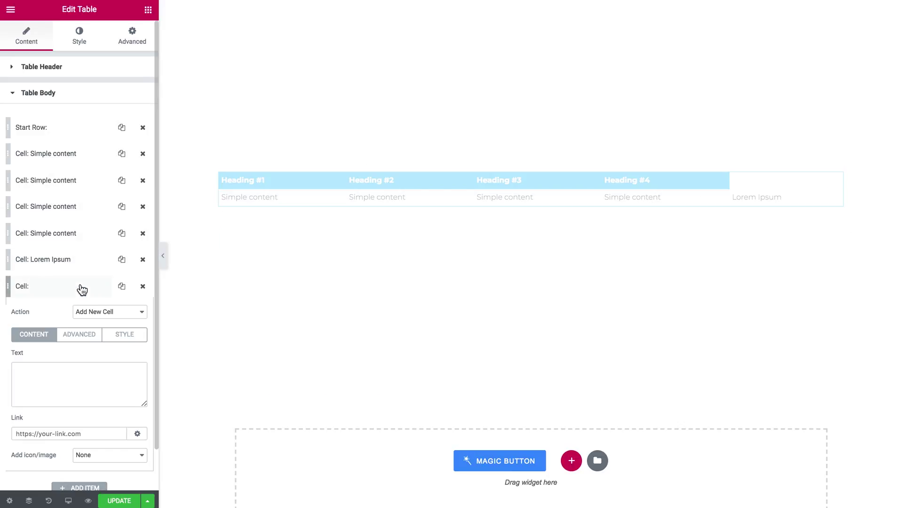
- Make the new item a Start New Row break and move the Lorem Ipsum cell below it
{"action": "left_click", "coordinate": [95, 313]}
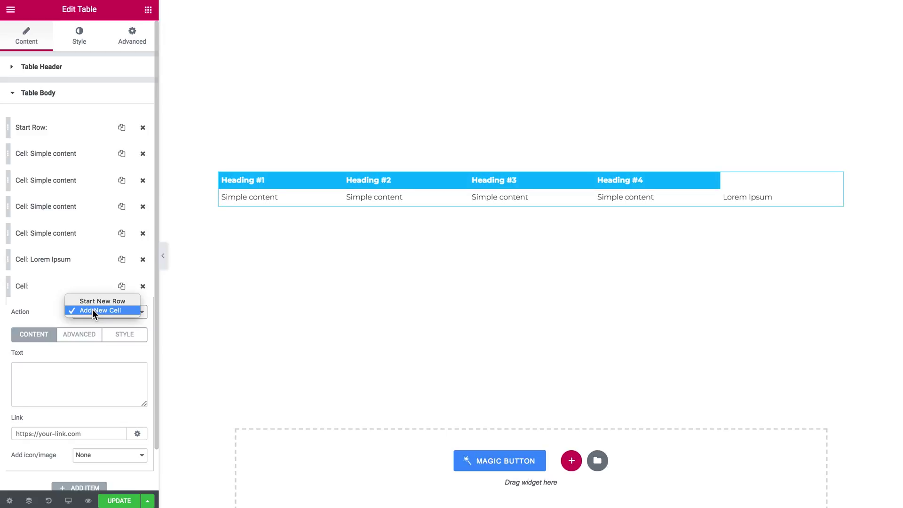
{"action": "left_click", "coordinate": [97, 302]}
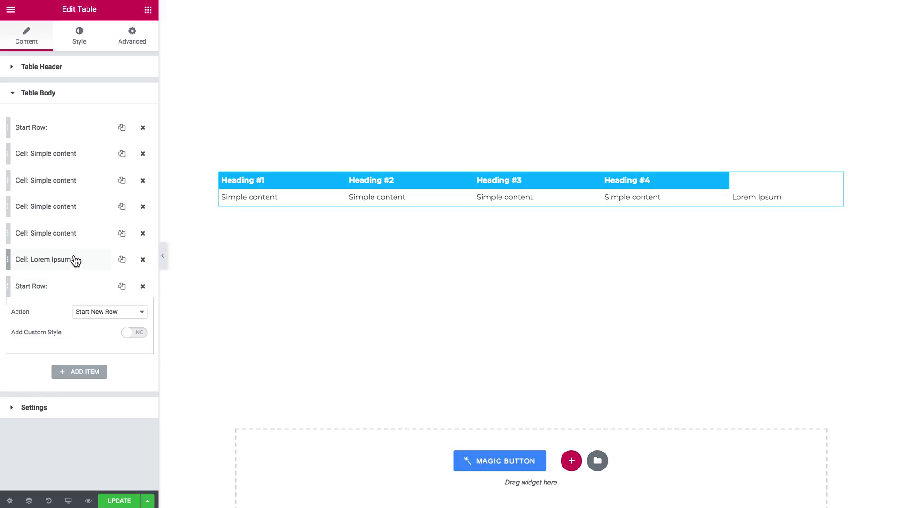
{"action": "left_click_drag", "start_coordinate": [75, 261], "coordinate": [85, 329]}
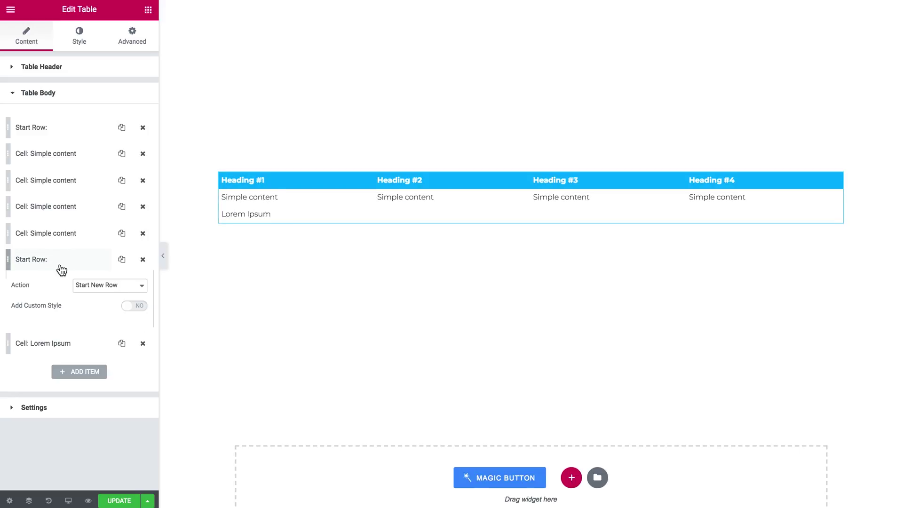
{"action": "left_click", "coordinate": [67, 268]}
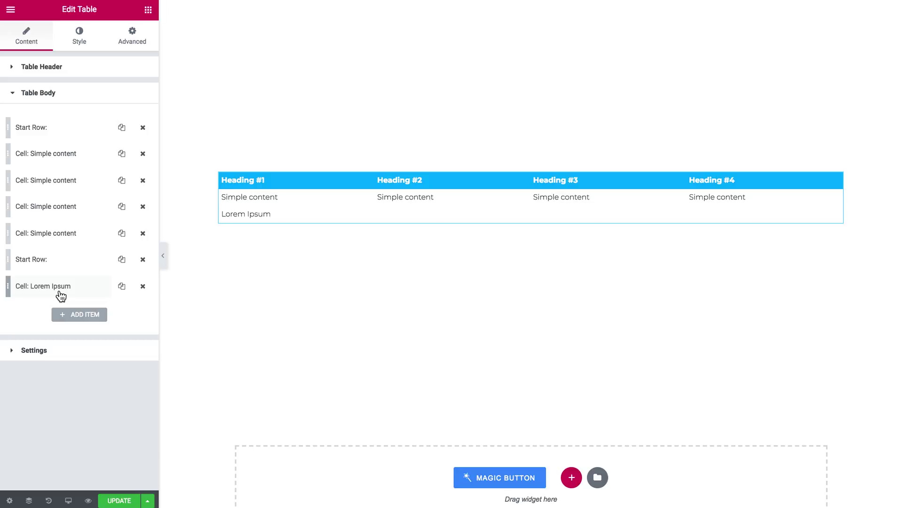
- Duplicate the Lorem Ipsum cell three times and add a Start New Row item
{"action": "left_click", "coordinate": [121, 287]}
{"action": "left_click", "coordinate": [122, 287]}
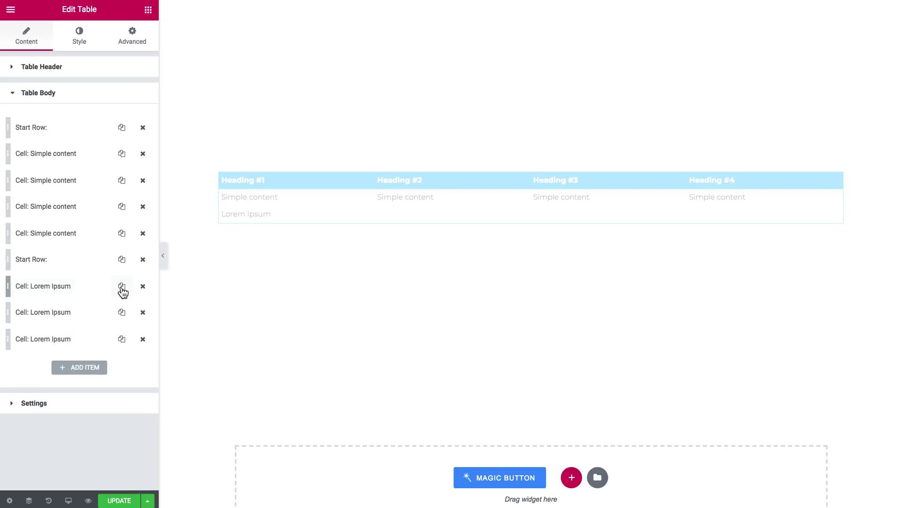
{"action": "left_click", "coordinate": [121, 287]}
{"action": "left_click", "coordinate": [87, 406]}
{"action": "left_click", "coordinate": [98, 417]}
{"action": "left_click", "coordinate": [97, 405]}
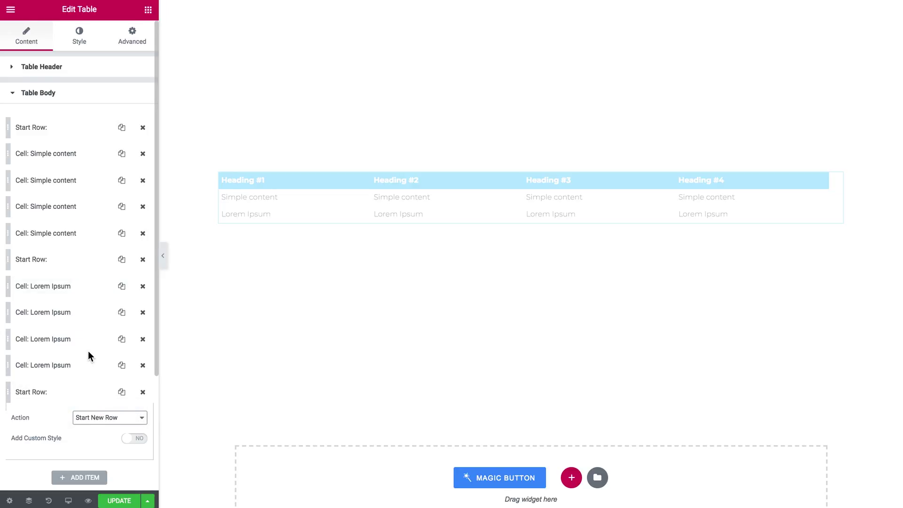
- Move a Lorem Ipsum cell onto the third row and duplicate it to four cells
{"action": "scroll", "coordinate": [88, 351], "scroll_direction": "down", "scroll_amount": 1}
{"action": "left_click_drag", "start_coordinate": [94, 331], "coordinate": [71, 439]}
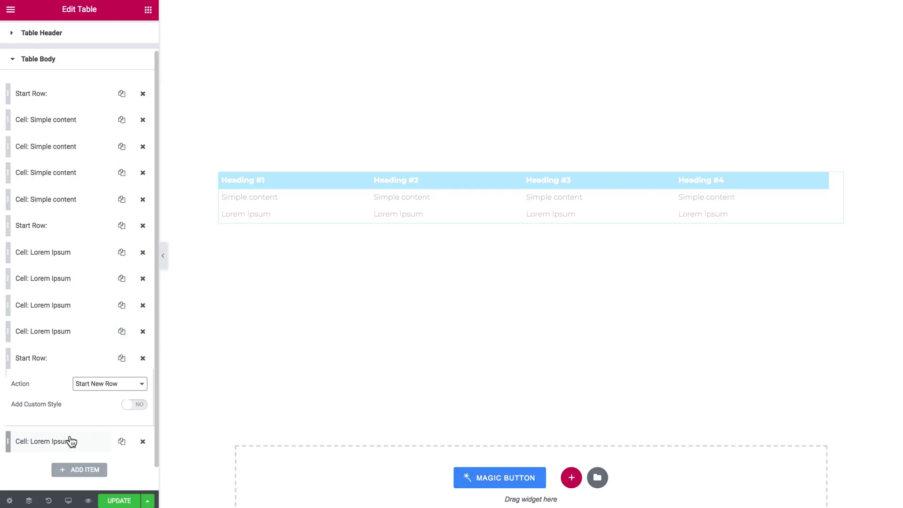
{"action": "scroll", "coordinate": [94, 371], "scroll_direction": "down", "scroll_amount": 1}
{"action": "left_click", "coordinate": [100, 335]}
{"action": "left_click", "coordinate": [122, 360]}
{"action": "left_click", "coordinate": [122, 414]}
{"action": "scroll", "coordinate": [97, 378], "scroll_direction": "down", "scroll_amount": 1}
{"action": "scroll", "coordinate": [99, 378], "scroll_direction": "down", "scroll_amount": 1}
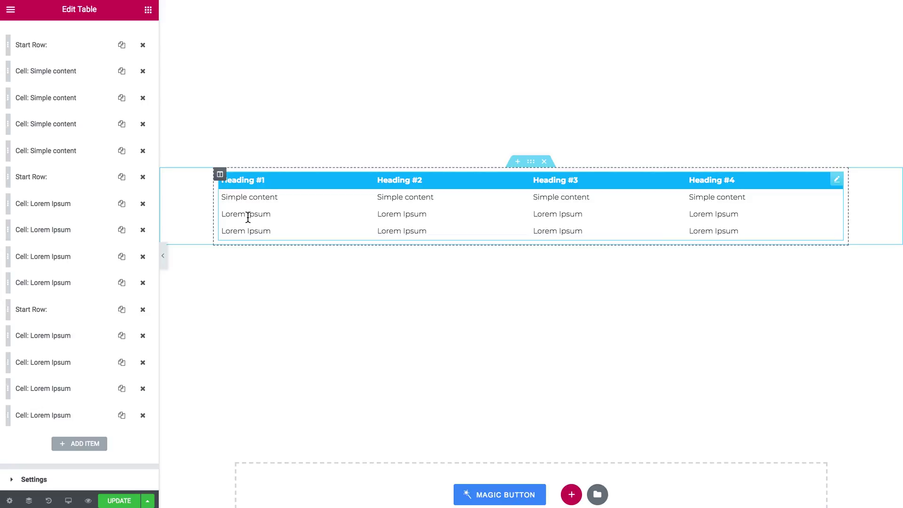
{"action": "left_click", "coordinate": [73, 241]}
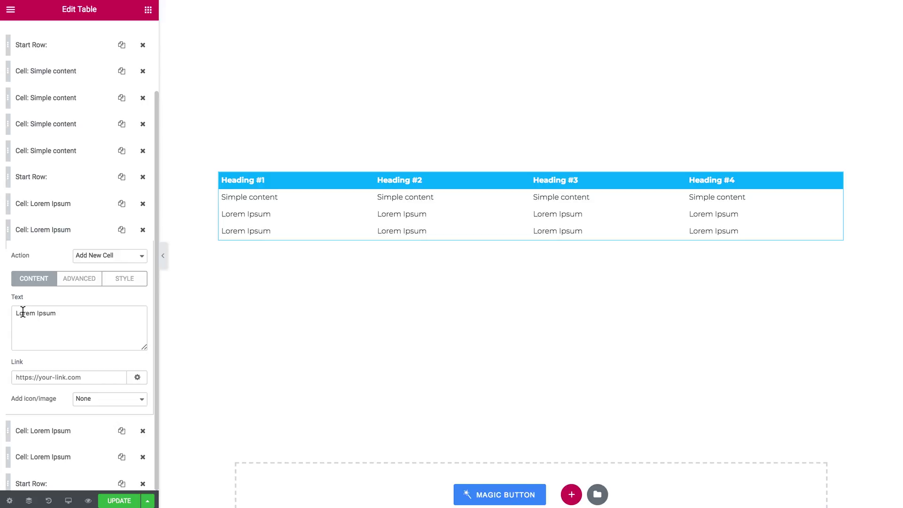
- Set the Lorem Ipsum cell's link to '#', leaving it without an icon or image
{"action": "scroll", "coordinate": [57, 359], "scroll_direction": "down", "scroll_amount": 1}
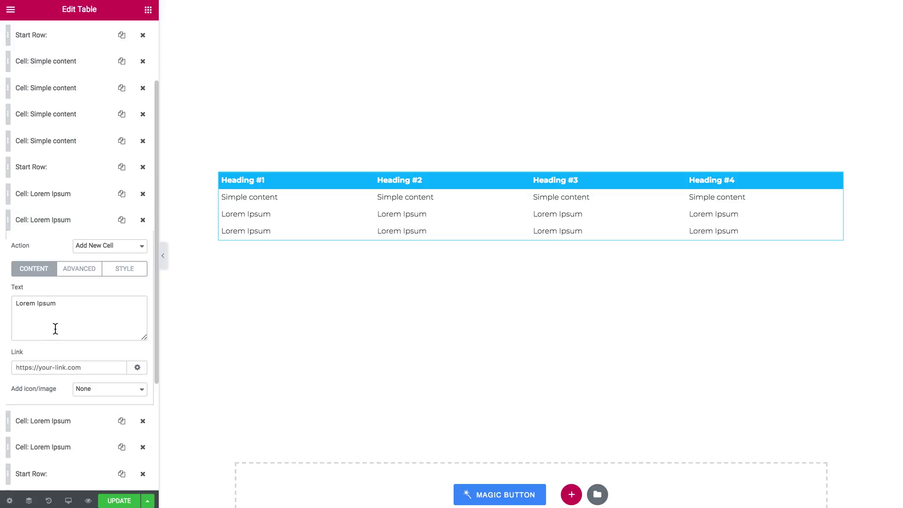
{"action": "scroll", "coordinate": [60, 318], "scroll_direction": "down", "scroll_amount": 2}
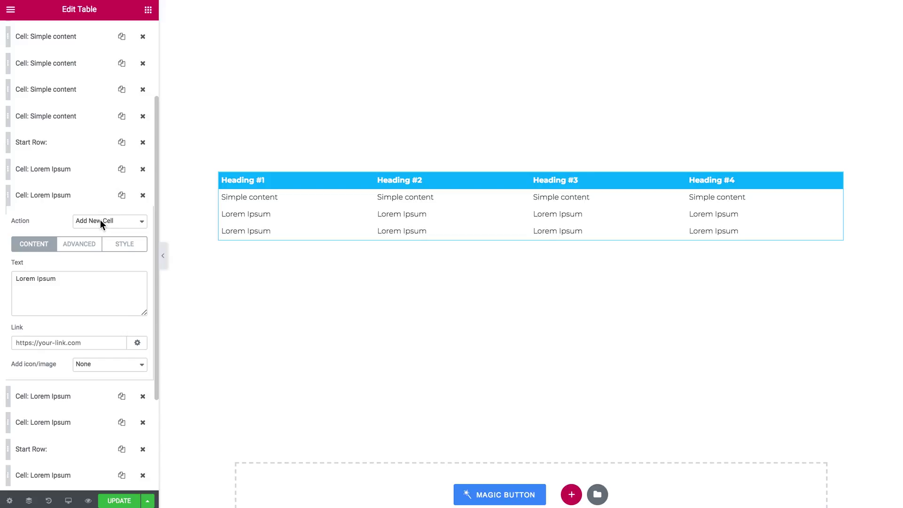
{"action": "left_click", "coordinate": [100, 220]}
{"action": "scroll", "coordinate": [29, 278], "scroll_direction": "down", "scroll_amount": 1}
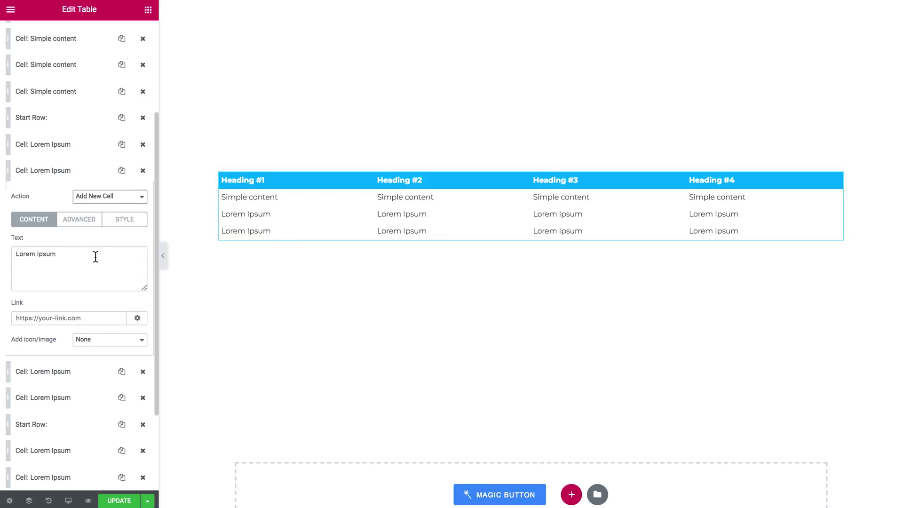
{"action": "left_click", "coordinate": [69, 317]}
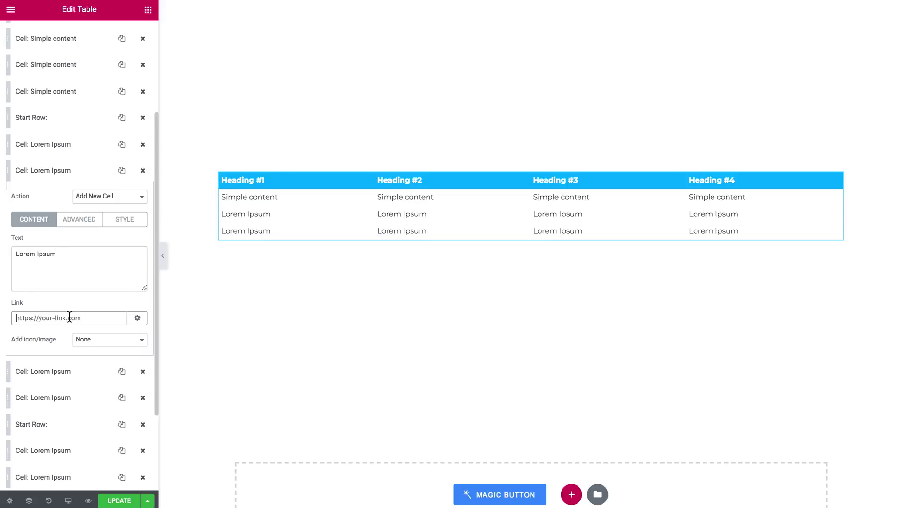
{"action": "type", "text": "#"}
{"action": "left_click", "coordinate": [102, 340]}
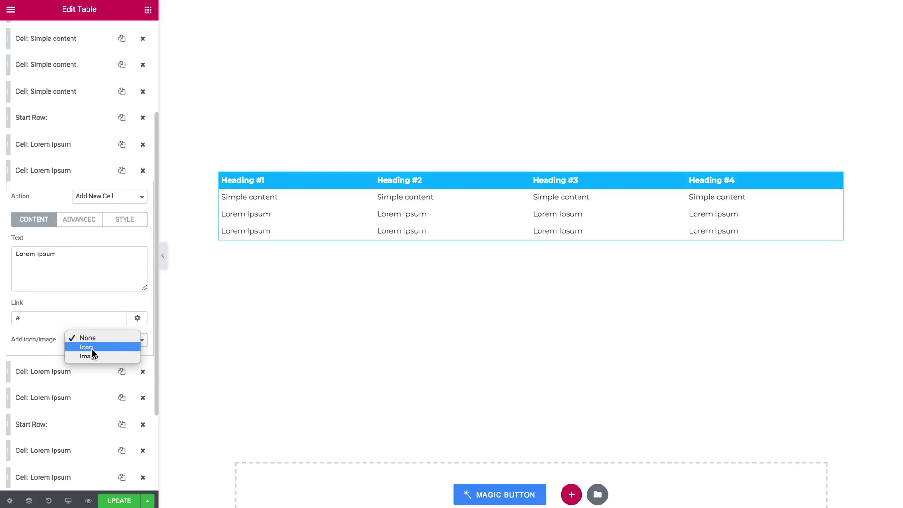
- Give the Heading #2 Lorem Ipsum cell an address-book icon positioned After its text
{"action": "left_click", "coordinate": [92, 349]}
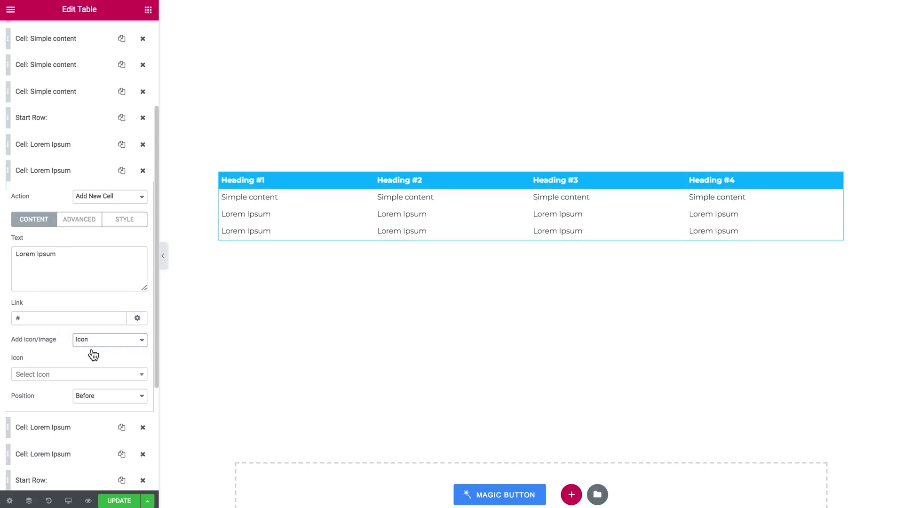
{"action": "left_click", "coordinate": [141, 380]}
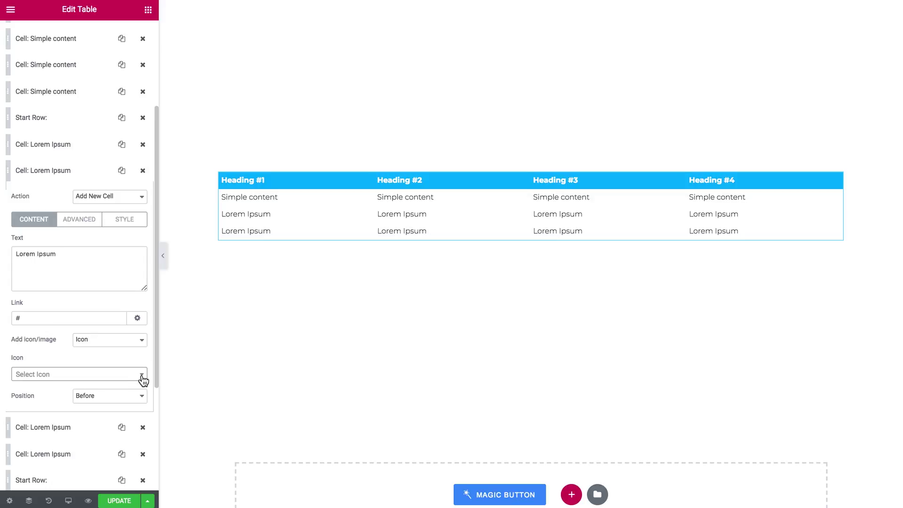
{"action": "left_click", "coordinate": [142, 379]}
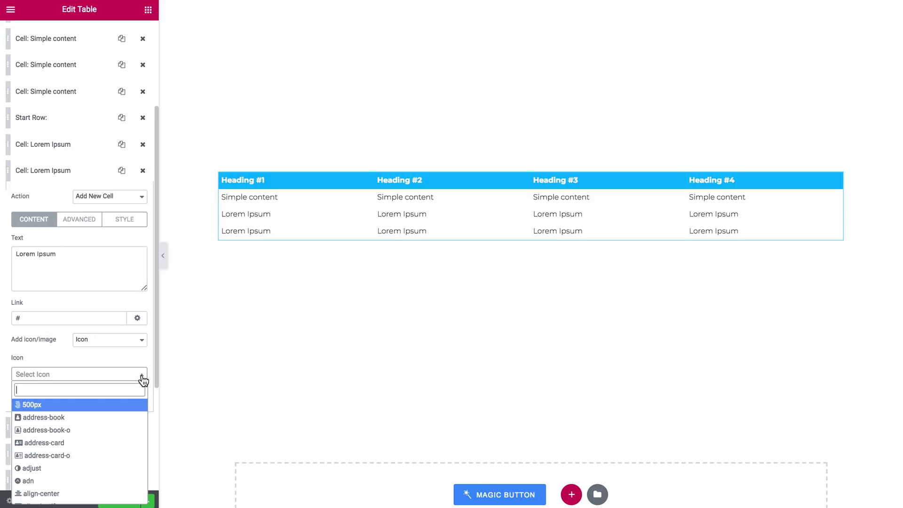
{"action": "left_click", "coordinate": [101, 419]}
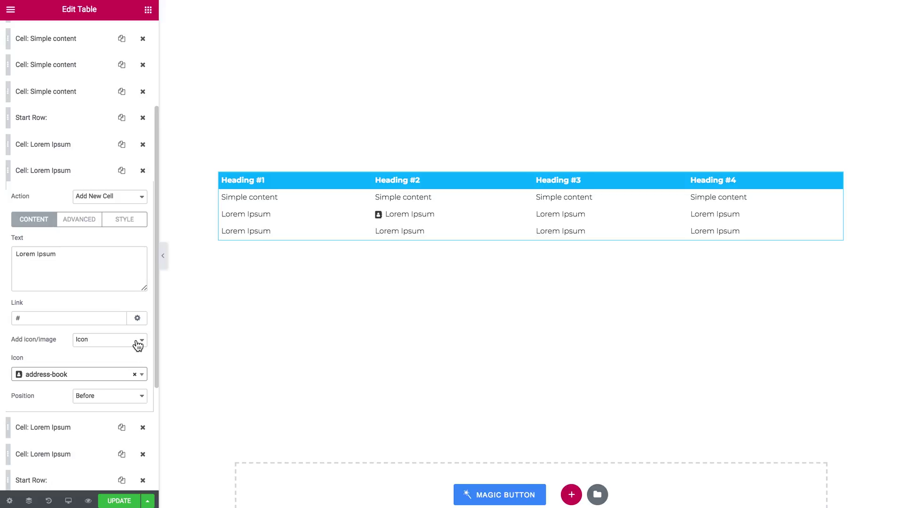
{"action": "left_click", "coordinate": [118, 396]}
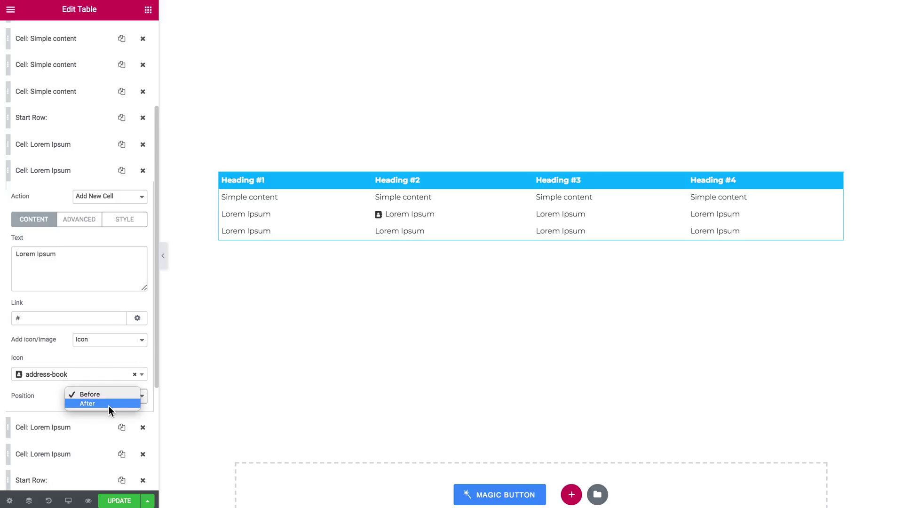
{"action": "left_click", "coordinate": [110, 404]}
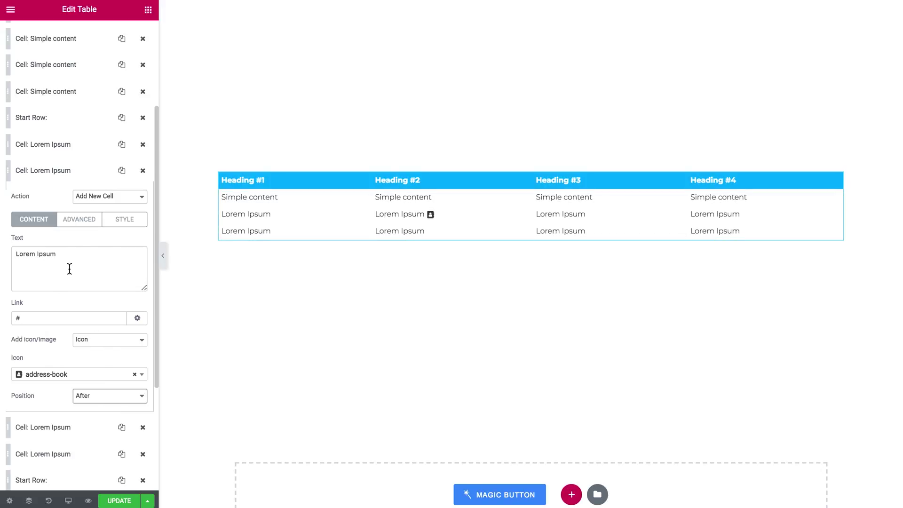
{"action": "left_click", "coordinate": [139, 342]}
- Switch the cell to Image and insert the WOODWORK picture at 150 x 150 thumbnail size, after the text
{"action": "left_click", "coordinate": [138, 347]}
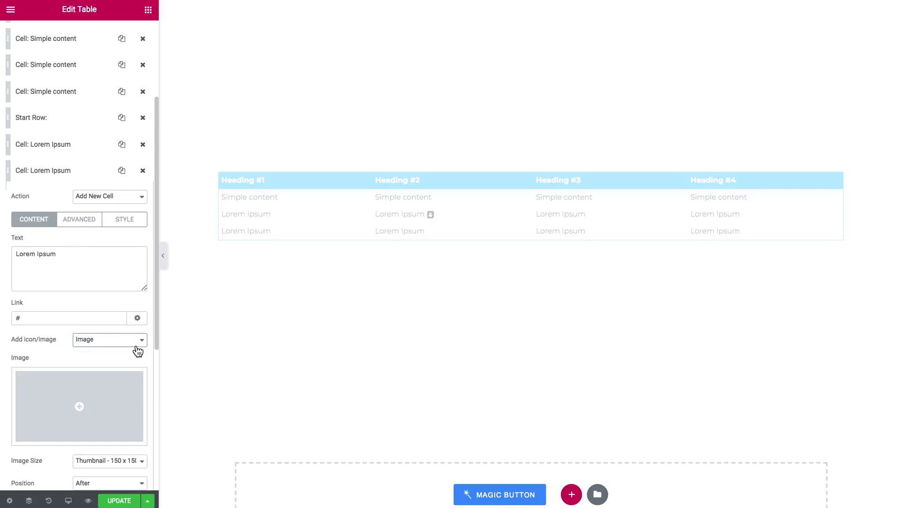
{"action": "scroll", "coordinate": [113, 348], "scroll_direction": "down", "scroll_amount": 3}
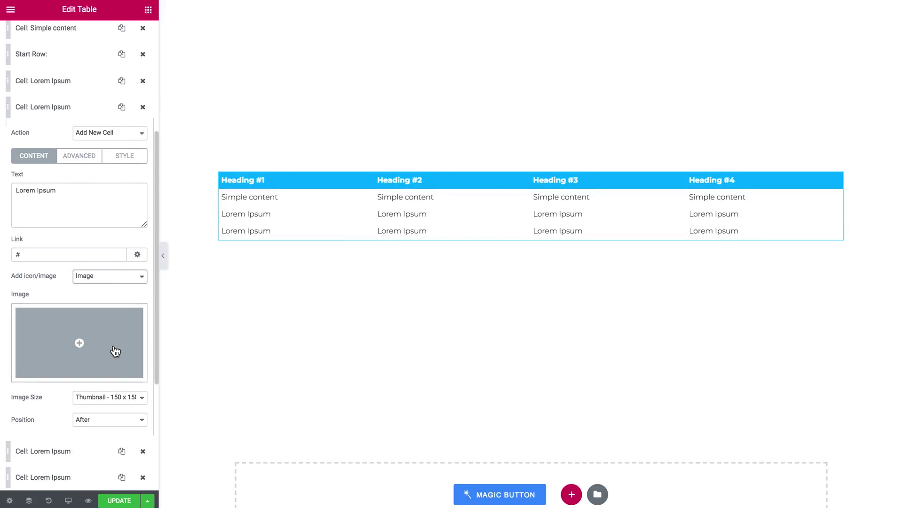
{"action": "left_click", "coordinate": [83, 342]}
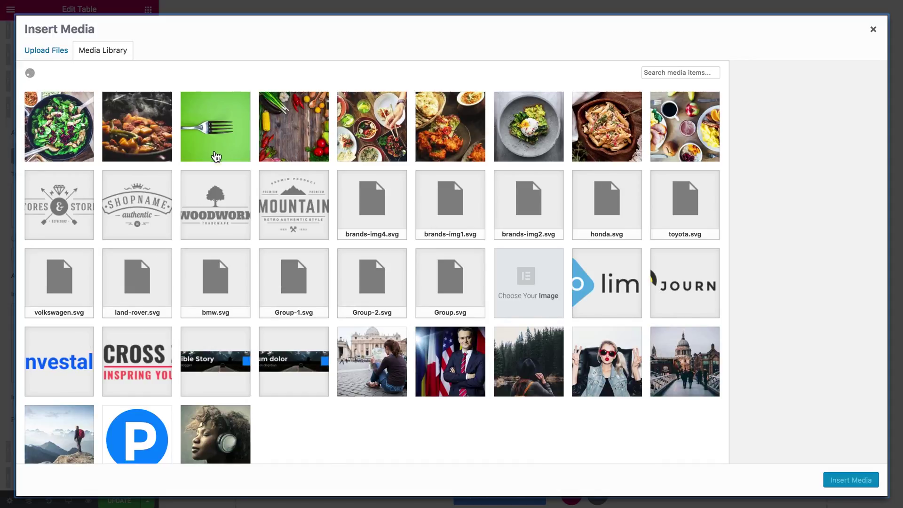
{"action": "left_click", "coordinate": [215, 205]}
{"action": "left_click", "coordinate": [851, 480]}
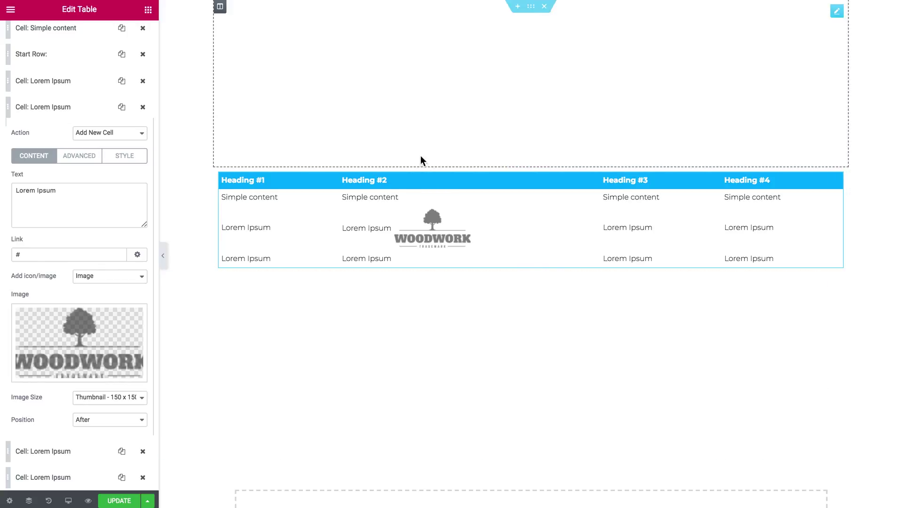
{"action": "scroll", "coordinate": [126, 238], "scroll_direction": "down", "scroll_amount": 2}
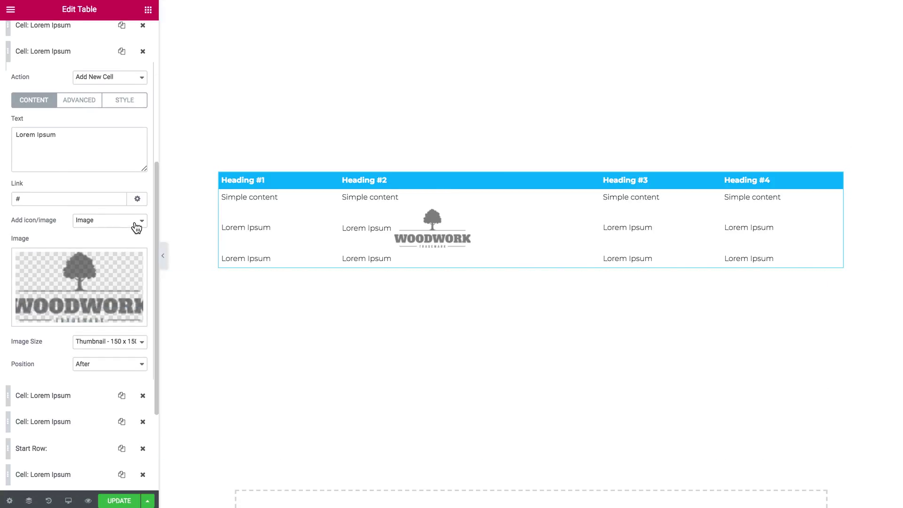
{"action": "left_click", "coordinate": [133, 343]}
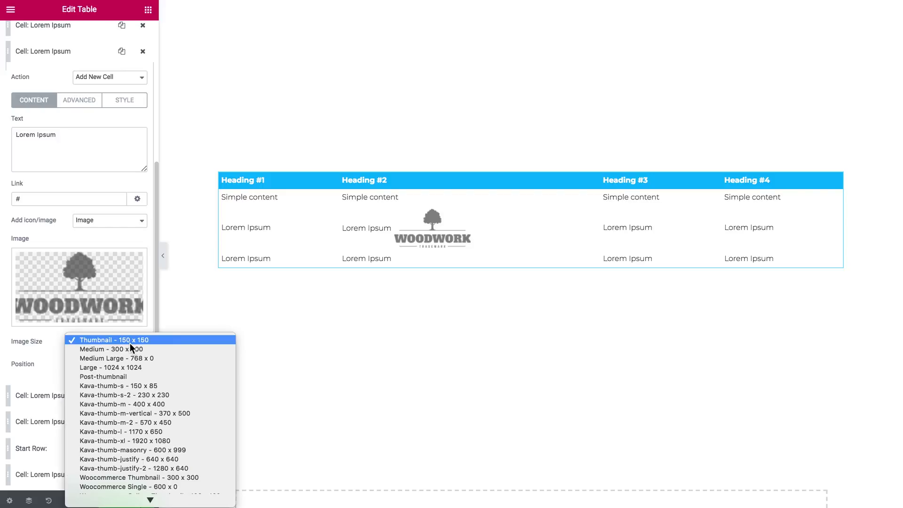
{"action": "left_click", "coordinate": [142, 339]}
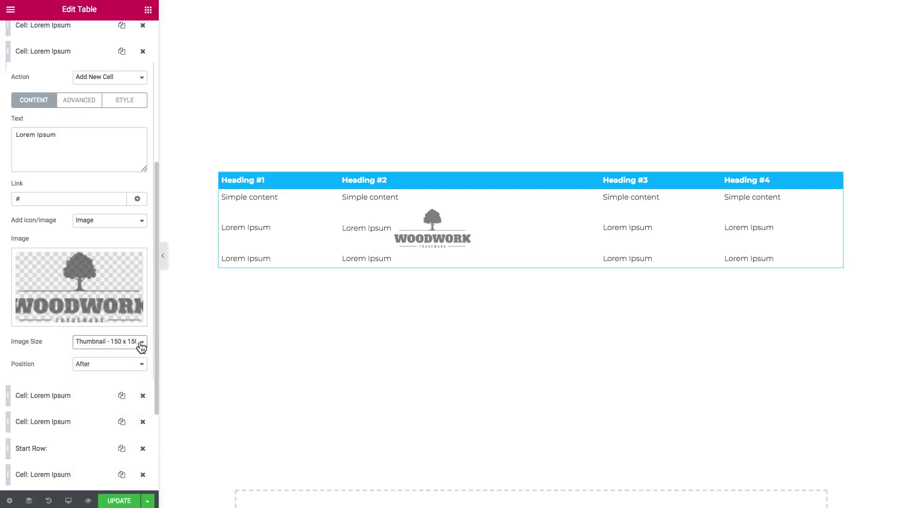
{"action": "left_click", "coordinate": [123, 365]}
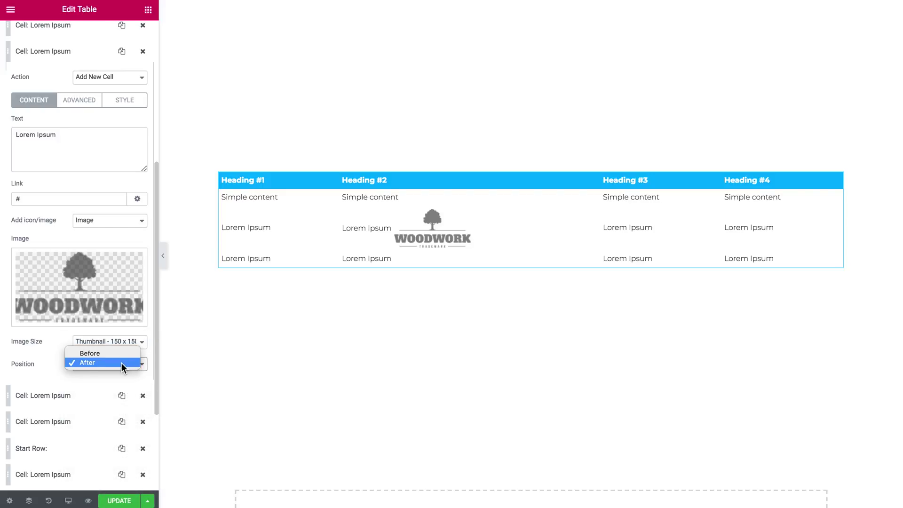
{"action": "left_click", "coordinate": [48, 364]}
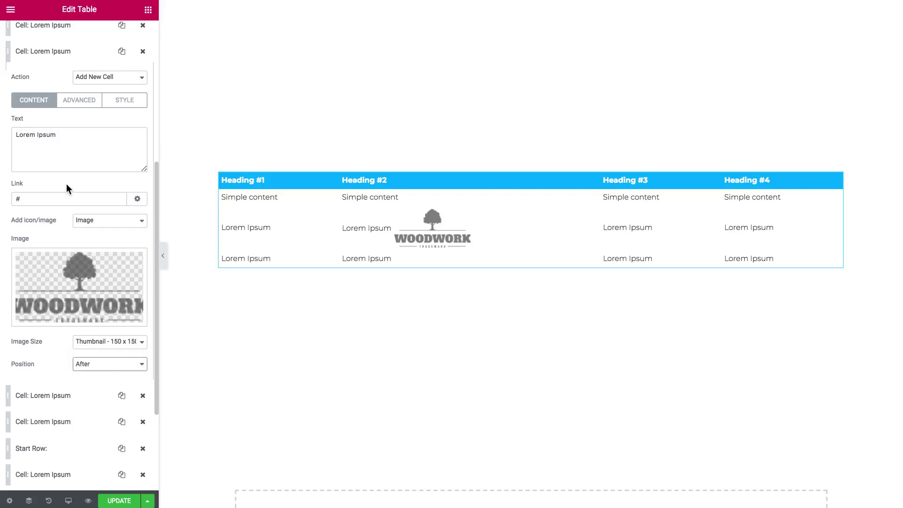
- Try deleting the cell text, then set Add icon/image to None and restore the Lorem Ipsum text
{"action": "triple_click", "coordinate": [77, 131]}
{"action": "key", "text": "BackSpace"}
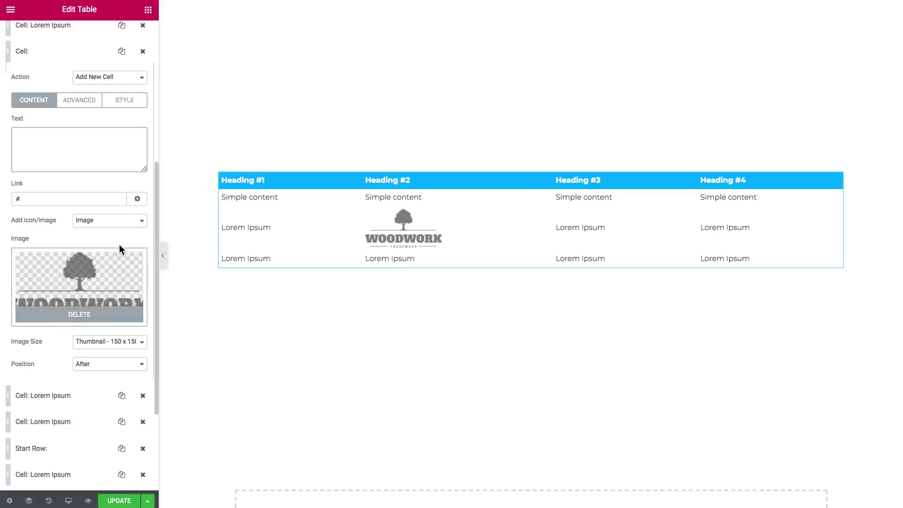
{"action": "left_click", "coordinate": [122, 220]}
{"action": "left_click", "coordinate": [118, 198]}
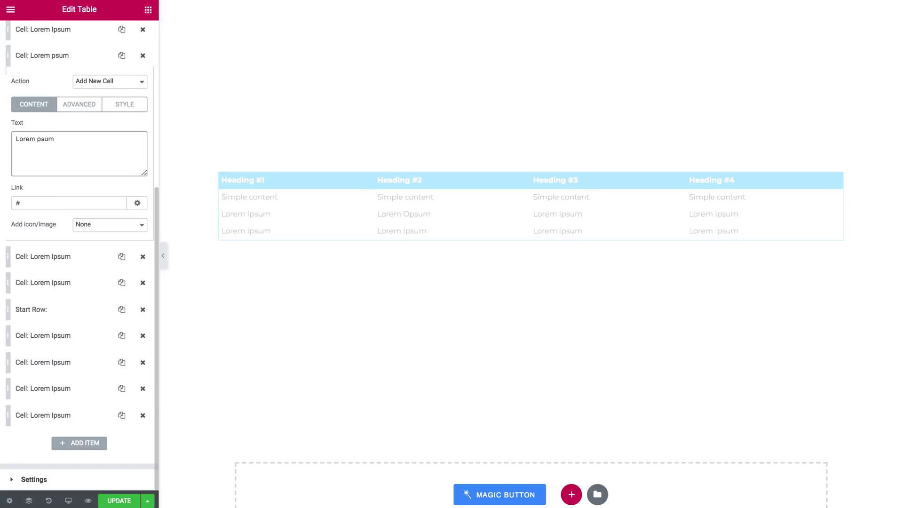
{"action": "key", "text": "BackSpace"}
{"action": "type", "text": "Ipsum"}
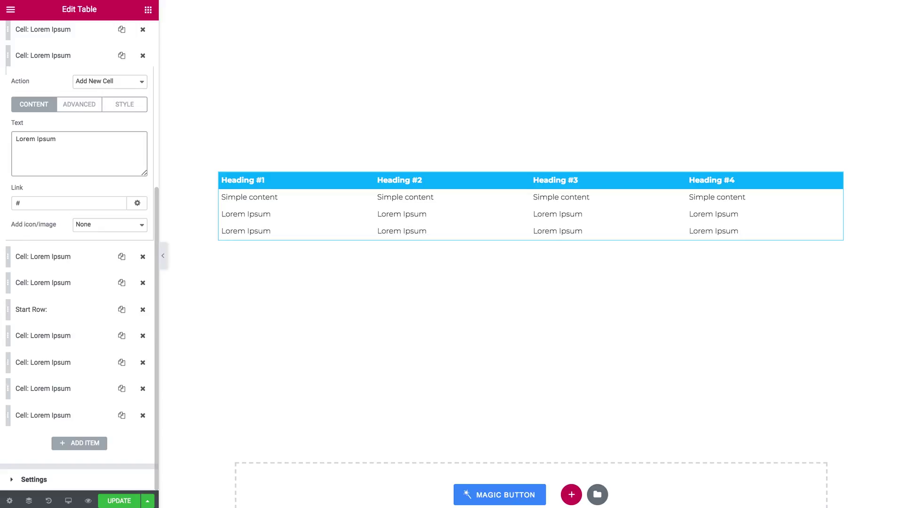
{"action": "scroll", "coordinate": [102, 159], "scroll_direction": "up", "scroll_amount": 1}
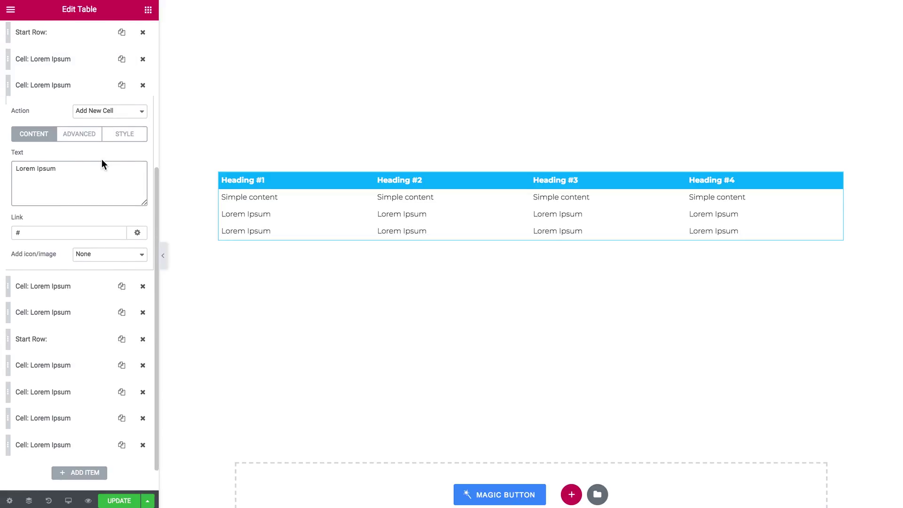
- In the cell's Advanced options, switch 'This cell is Table Heading?' to Yes, then back to No
{"action": "left_click", "coordinate": [86, 137]}
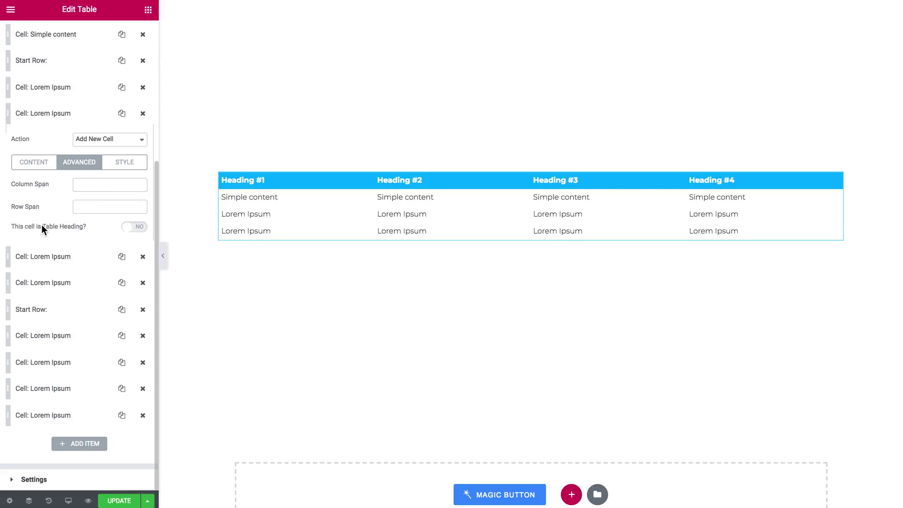
{"action": "left_click", "coordinate": [137, 228]}
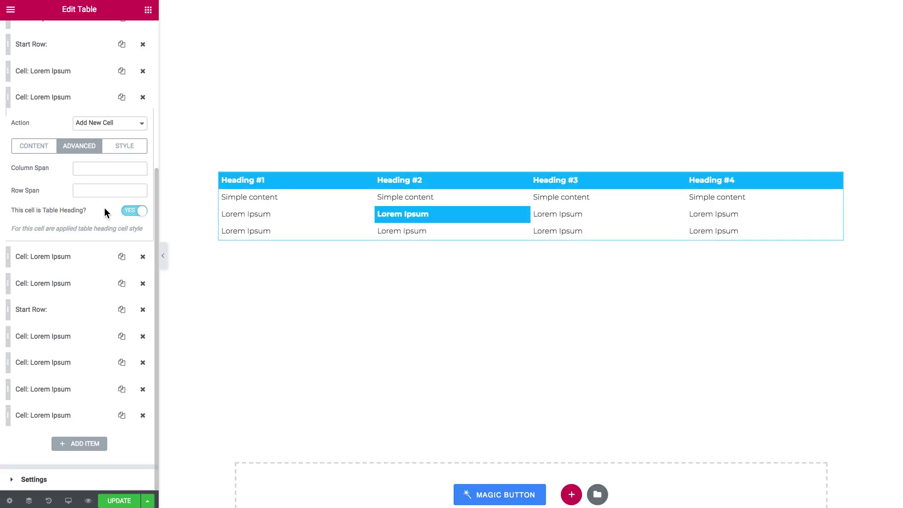
{"action": "left_click_drag", "start_coordinate": [46, 227], "coordinate": [114, 229]}
{"action": "left_click", "coordinate": [113, 229]}
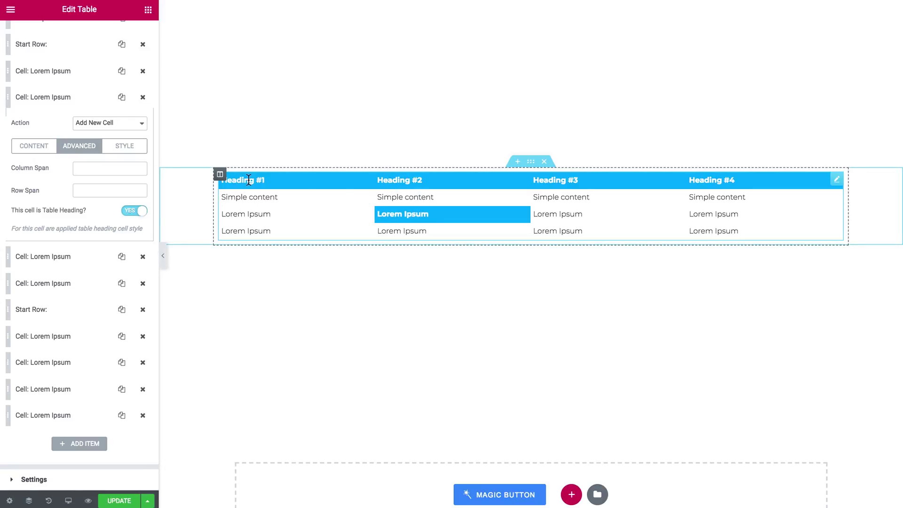
{"action": "left_click", "coordinate": [134, 210]}
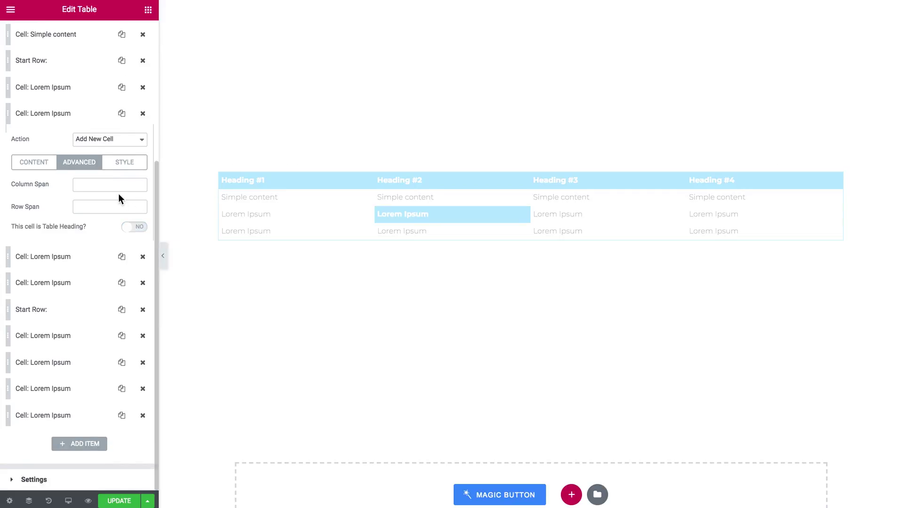
- Check the cell's Style options, then delete the # from its Link field and collapse the item
{"action": "left_click", "coordinate": [119, 164]}
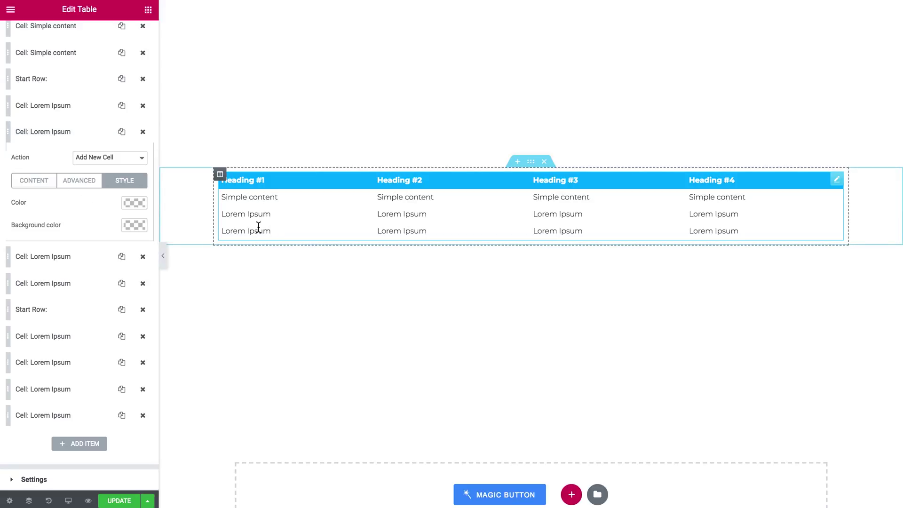
{"action": "left_click", "coordinate": [36, 179]}
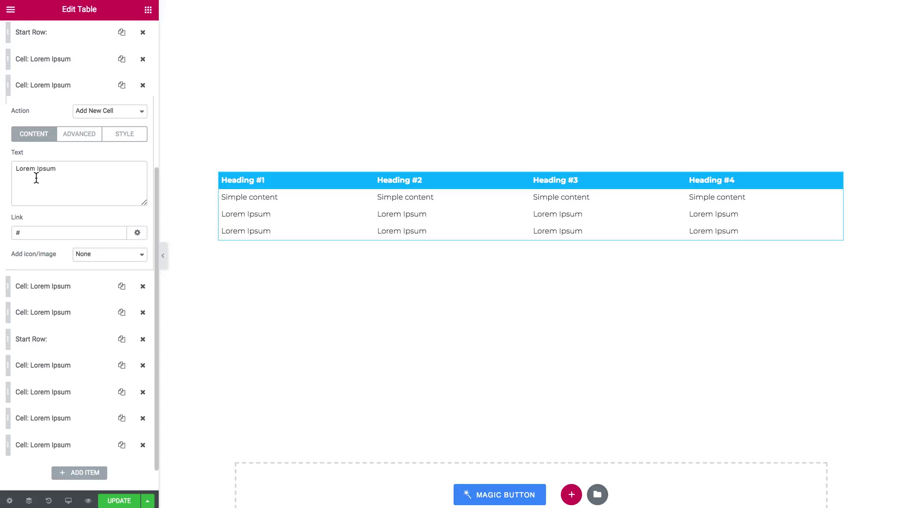
{"action": "left_click", "coordinate": [50, 232]}
{"action": "key", "text": "BackSpace"}
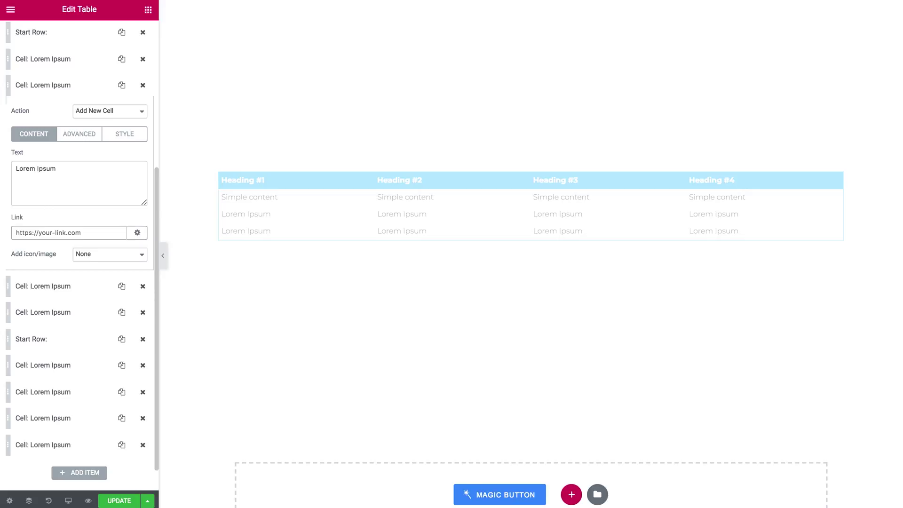
{"action": "scroll", "coordinate": [71, 222], "scroll_direction": "up", "scroll_amount": 2}
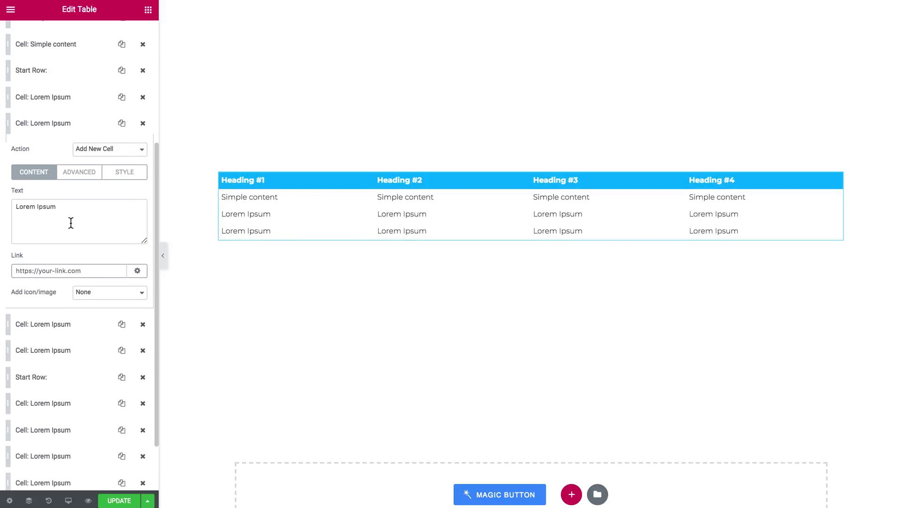
{"action": "left_click", "coordinate": [76, 125]}
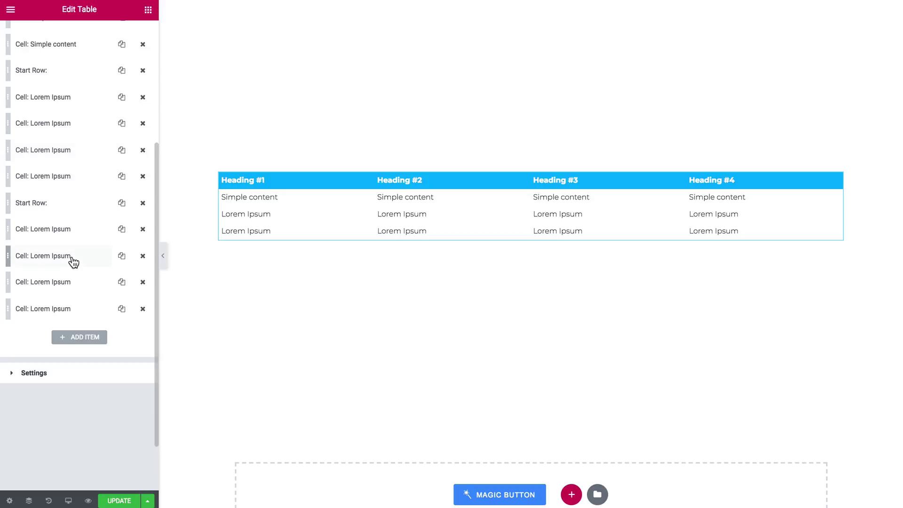
{"action": "scroll", "coordinate": [111, 257], "scroll_direction": "up", "scroll_amount": 3}
{"action": "scroll", "coordinate": [102, 163], "scroll_direction": "up", "scroll_amount": 2}
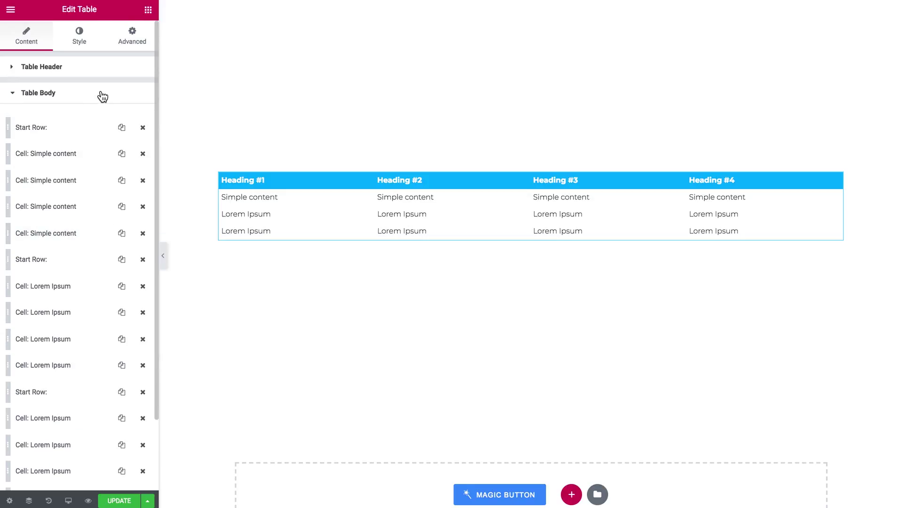
- Turn on sorting by table headers in the widget's Settings
{"action": "left_click", "coordinate": [78, 100]}
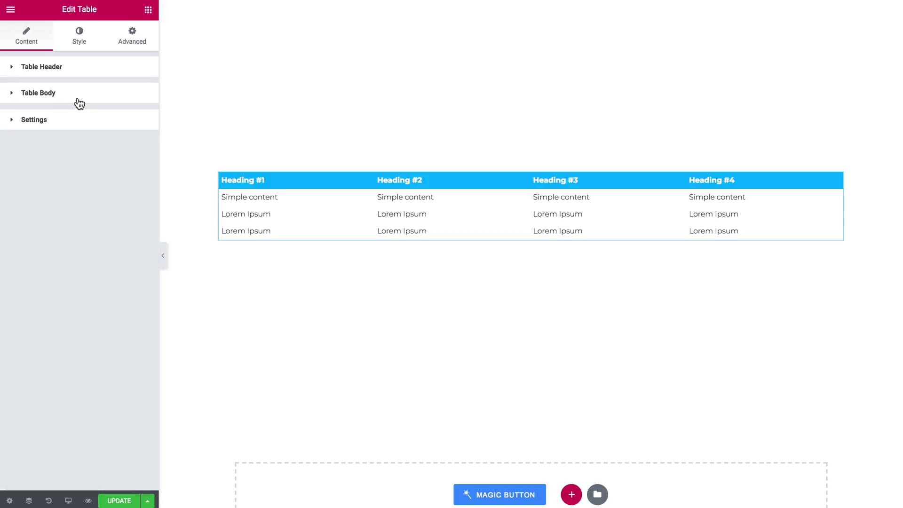
{"action": "left_click", "coordinate": [52, 127]}
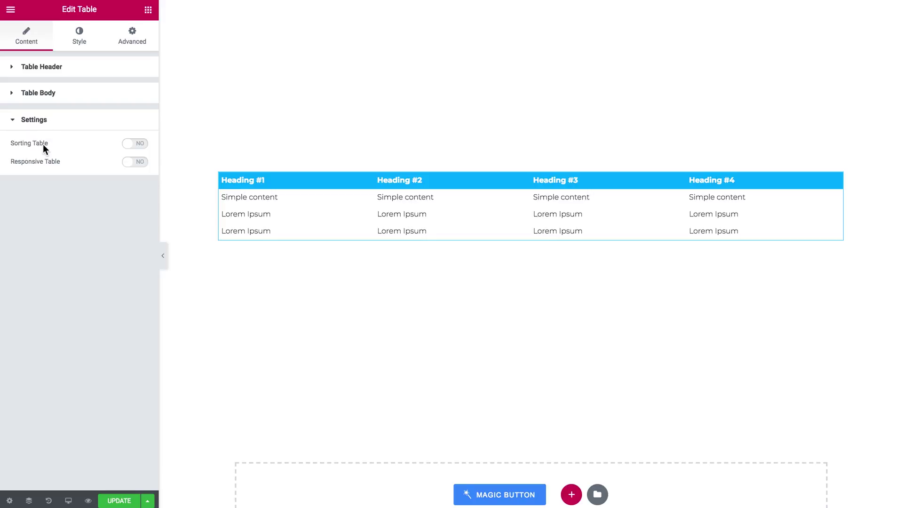
{"action": "left_click", "coordinate": [134, 149]}
- Toggle the Heading #1 sort order until the Simple content row sits last
{"action": "left_click", "coordinate": [371, 185]}
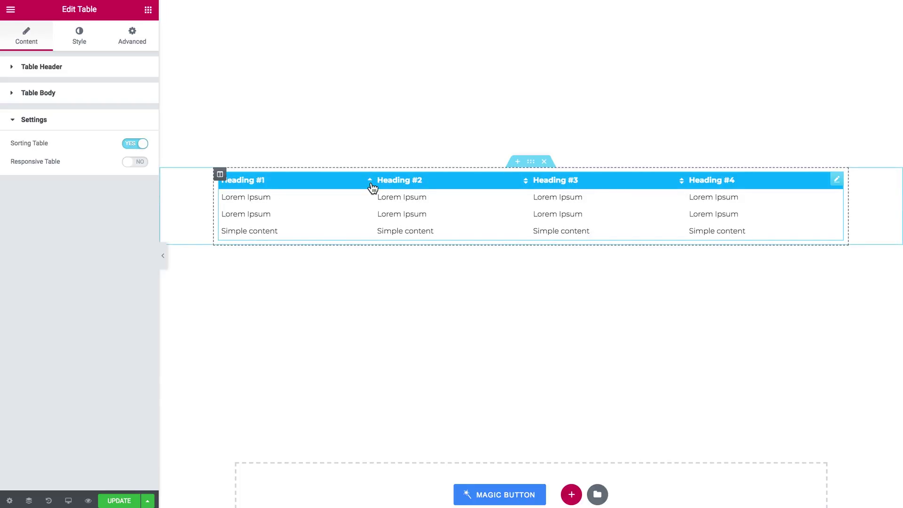
{"action": "left_click", "coordinate": [371, 184]}
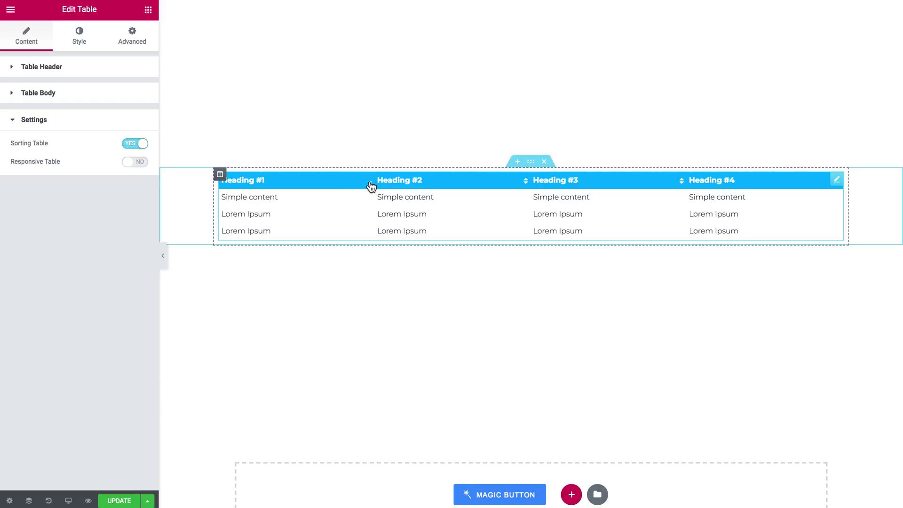
{"action": "left_click", "coordinate": [372, 185]}
{"action": "left_click", "coordinate": [371, 185]}
{"action": "left_click", "coordinate": [371, 185]}
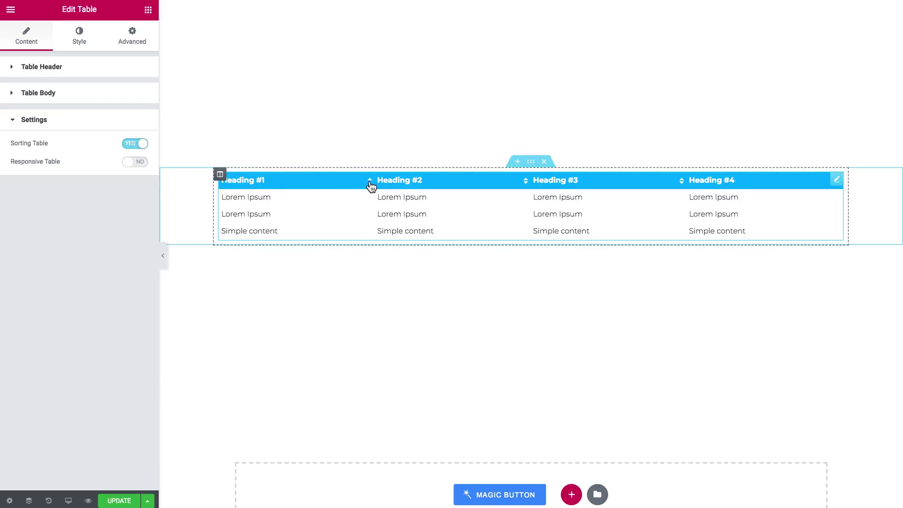
{"action": "left_click", "coordinate": [106, 96]}
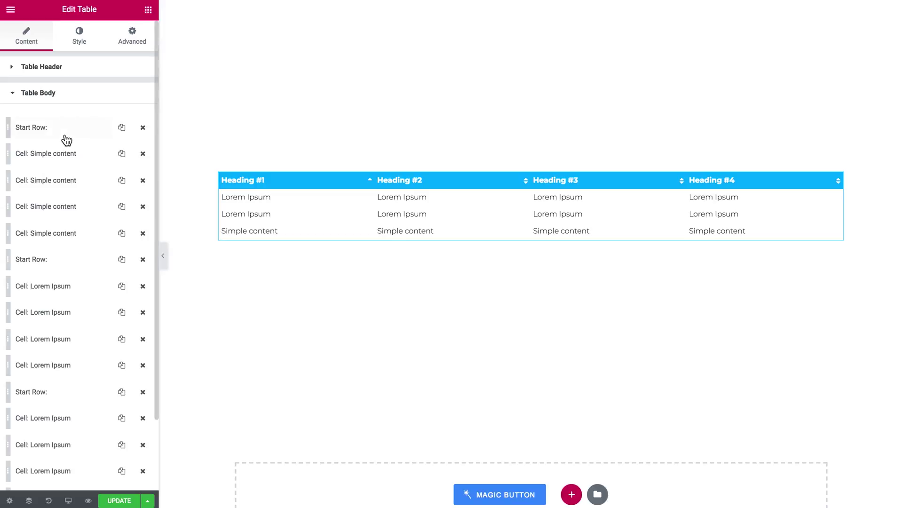
- Change the first cells of the three body rows to 1, 2 and 3
{"action": "left_click", "coordinate": [66, 153]}
{"action": "triple_click", "coordinate": [58, 237]}
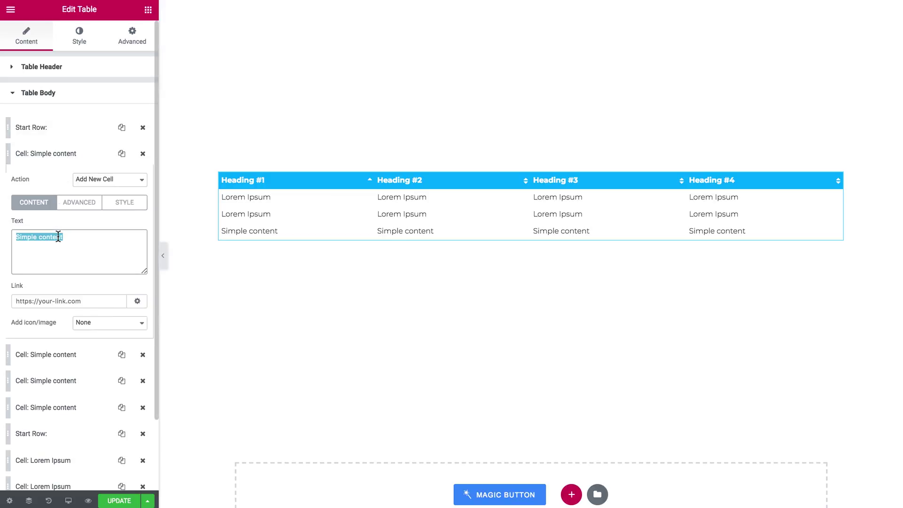
{"action": "type", "text": "1"}
{"action": "left_click", "coordinate": [56, 154]}
{"action": "left_click", "coordinate": [51, 286]}
{"action": "type", "text": "2"}
{"action": "scroll", "coordinate": [60, 286], "scroll_direction": "down", "scroll_amount": 3}
{"action": "left_click", "coordinate": [45, 335]}
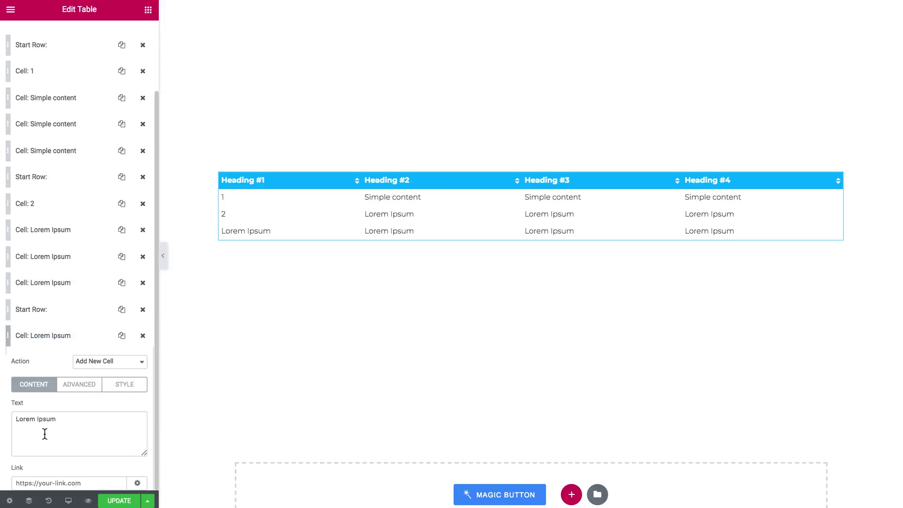
{"action": "triple_click", "coordinate": [45, 434]}
{"action": "type", "text": "3"}
{"action": "left_click", "coordinate": [48, 336]}
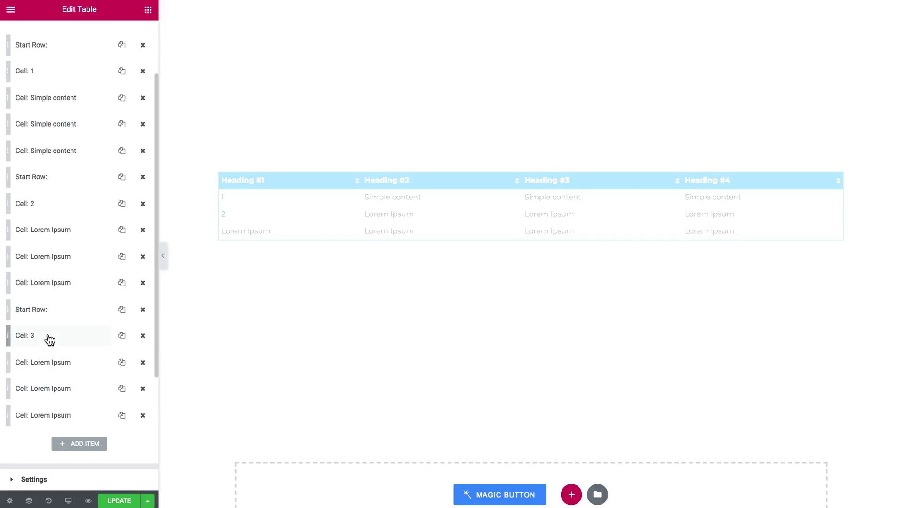
- Toggle the Heading #1 sort arrow repeatedly to reorder the numbered rows
{"action": "left_click", "coordinate": [51, 481]}
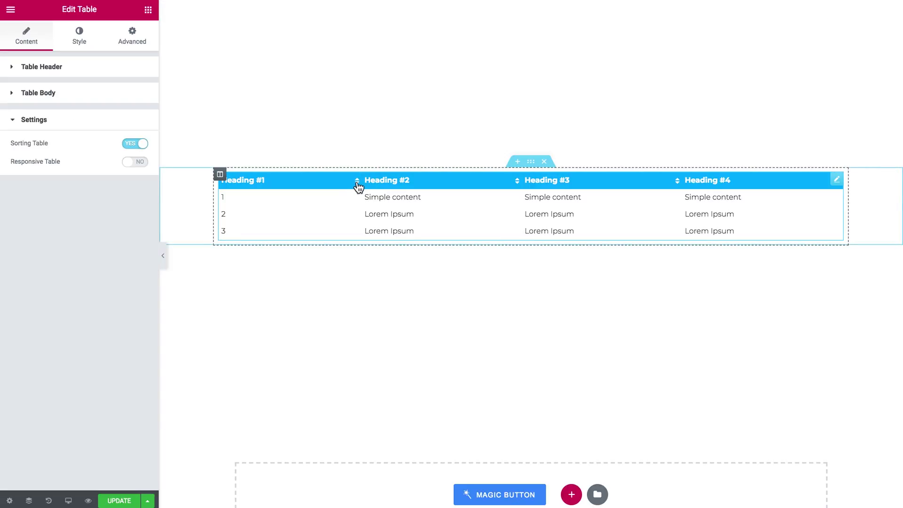
{"action": "left_click", "coordinate": [358, 185]}
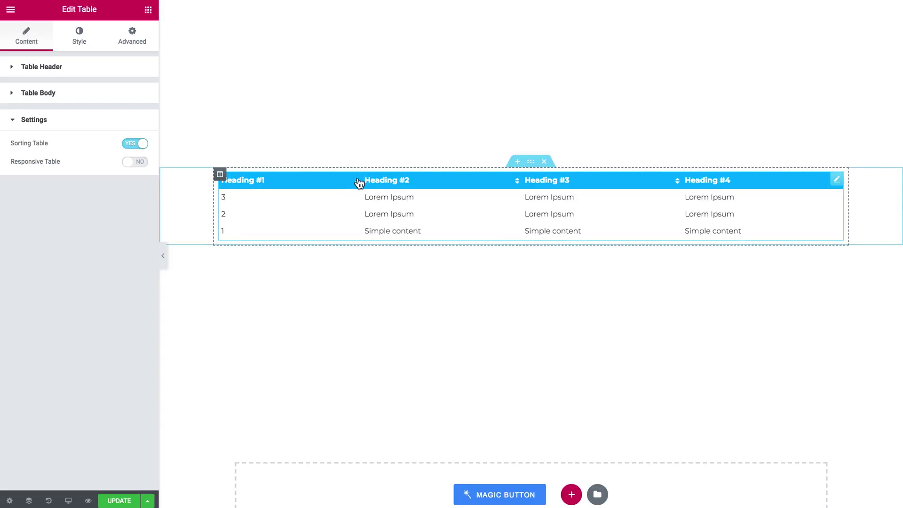
{"action": "left_click", "coordinate": [359, 183]}
{"action": "left_click", "coordinate": [358, 183]}
{"action": "left_click", "coordinate": [358, 183]}
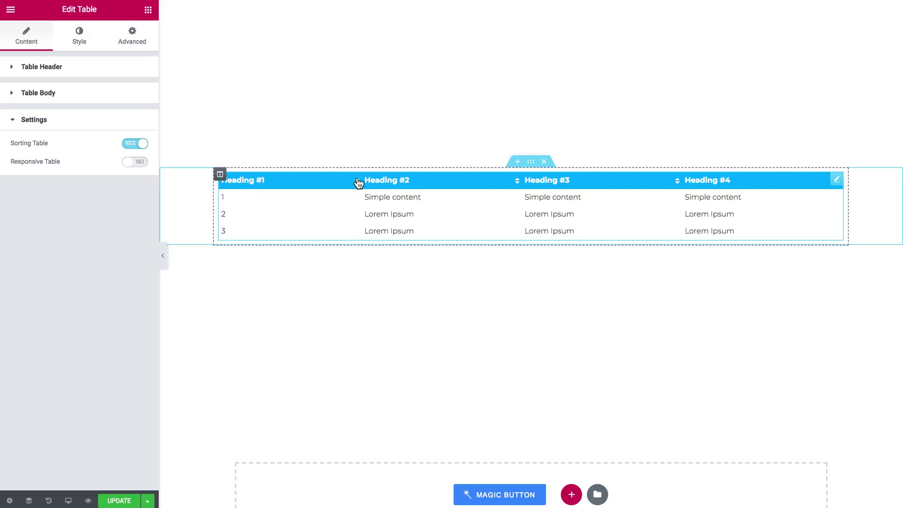
{"action": "left_click", "coordinate": [358, 183]}
{"action": "left_click", "coordinate": [358, 184]}
{"action": "left_click", "coordinate": [358, 183]}
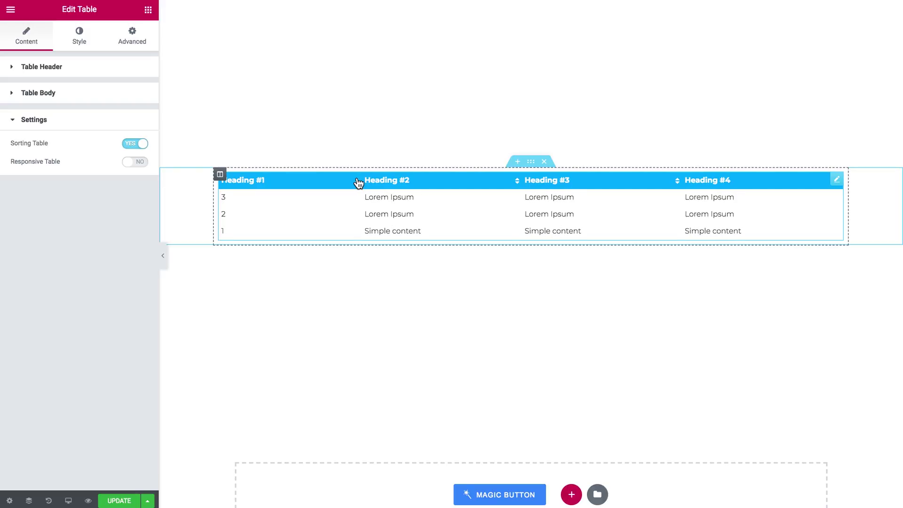
{"action": "left_click", "coordinate": [358, 183]}
{"action": "left_click", "coordinate": [358, 184]}
{"action": "left_click", "coordinate": [358, 183]}
{"action": "left_click", "coordinate": [358, 183]}
{"action": "left_click", "coordinate": [358, 183]}
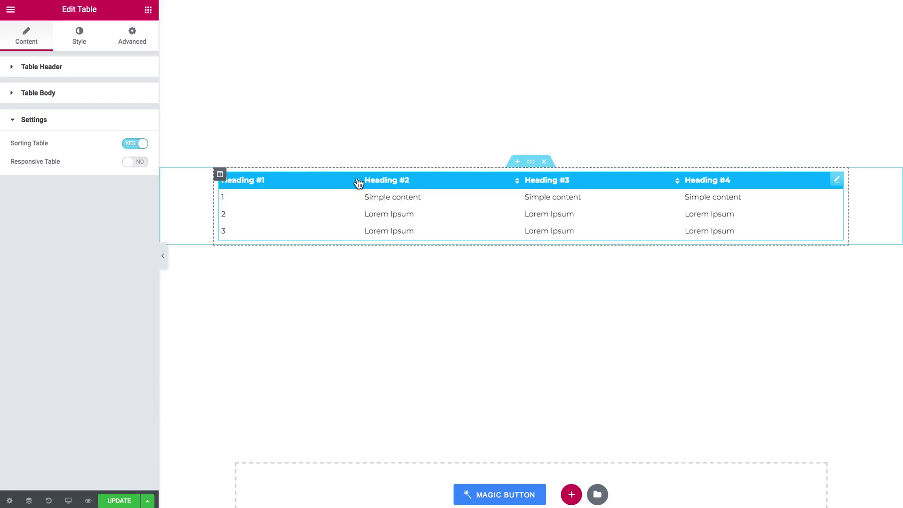
- Enable Responsive Table with Responsive On left at Mobile
{"action": "left_click", "coordinate": [134, 163]}
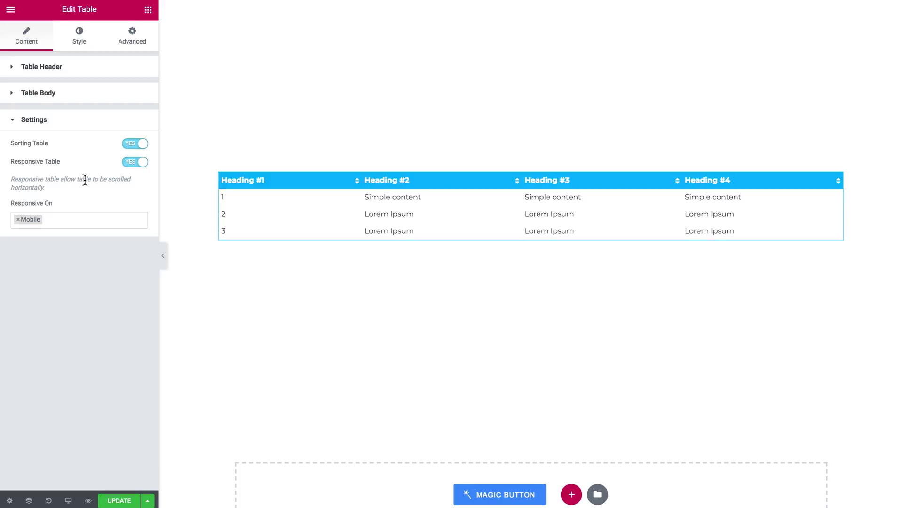
{"action": "left_click", "coordinate": [72, 218]}
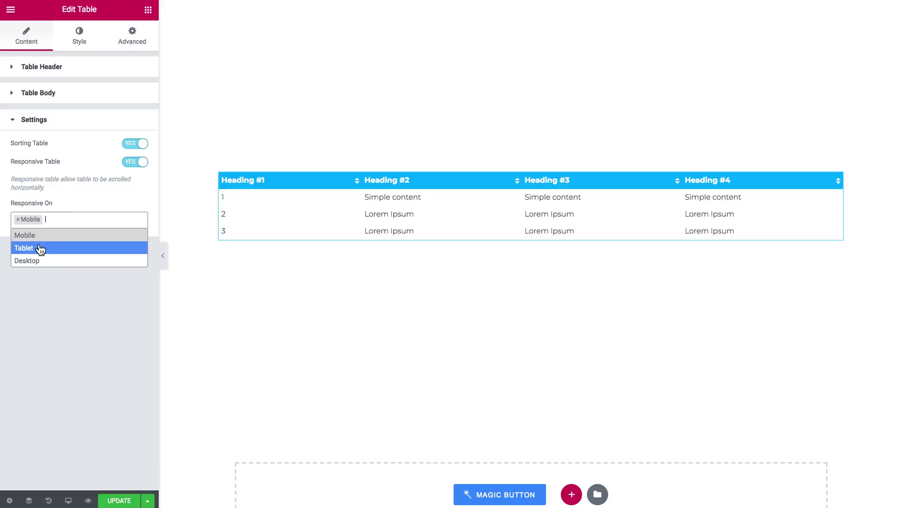
{"action": "left_click", "coordinate": [89, 333]}
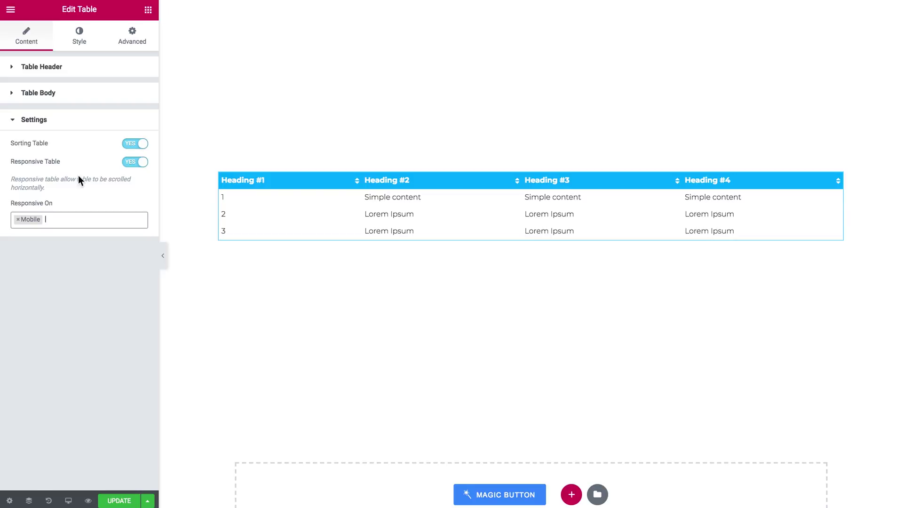
{"action": "left_click", "coordinate": [82, 48]}
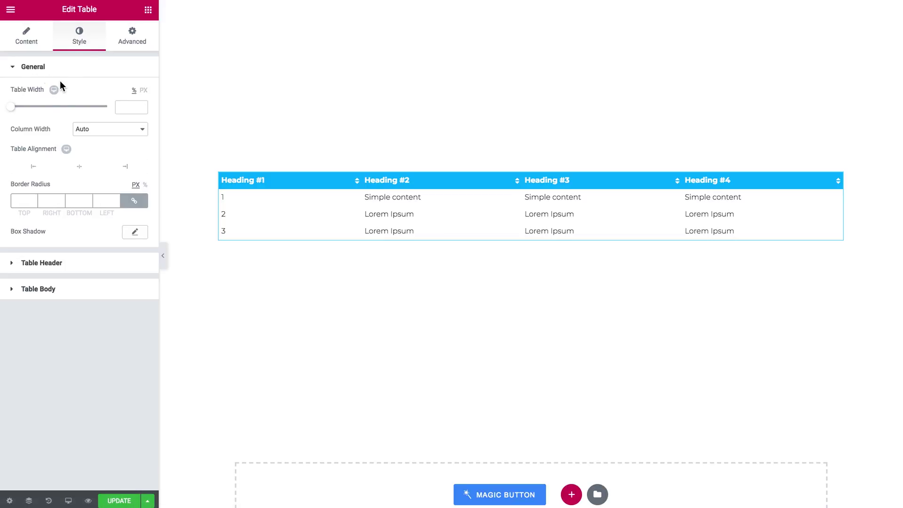
- Set the table width to 65% and centre the table
{"action": "left_click_drag", "start_coordinate": [11, 110], "coordinate": [62, 118]}
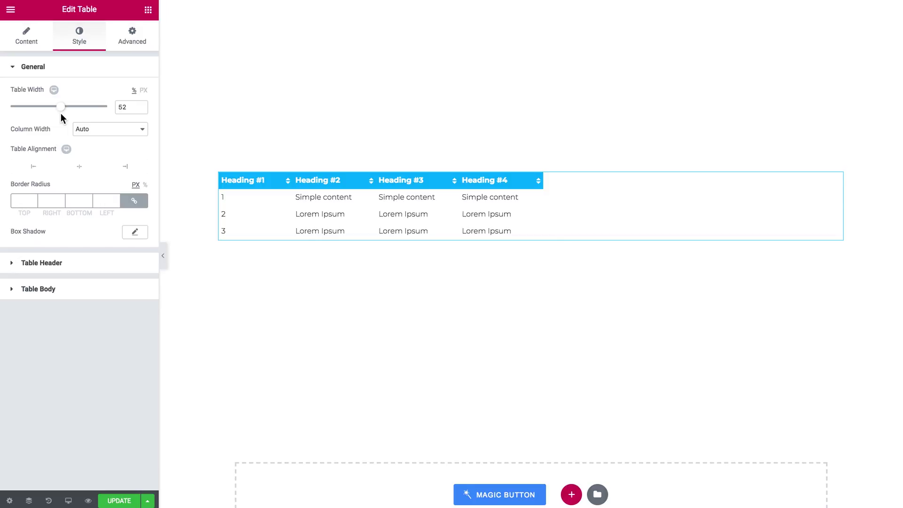
{"action": "left_click_drag", "start_coordinate": [62, 113], "coordinate": [75, 114]}
{"action": "left_click", "coordinate": [133, 105]}
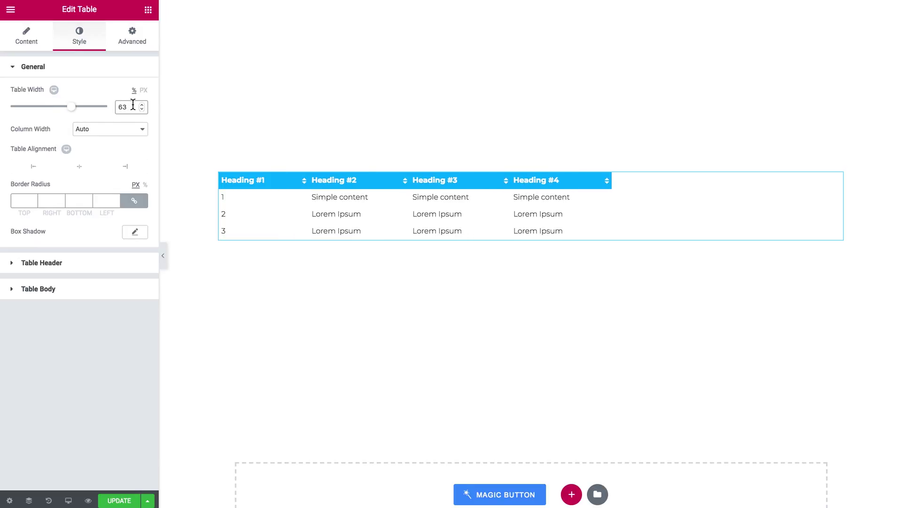
{"action": "key", "text": "Up"}
{"action": "key", "text": "Up"}
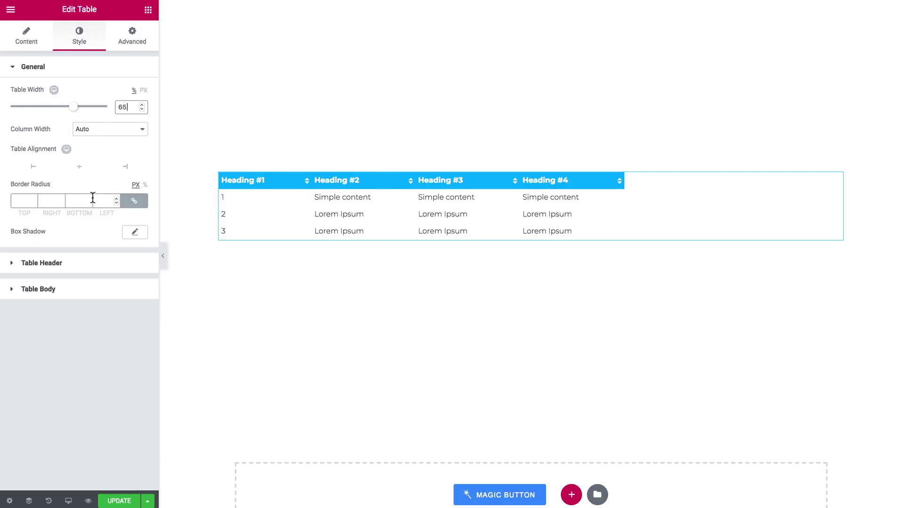
{"action": "left_click", "coordinate": [80, 168]}
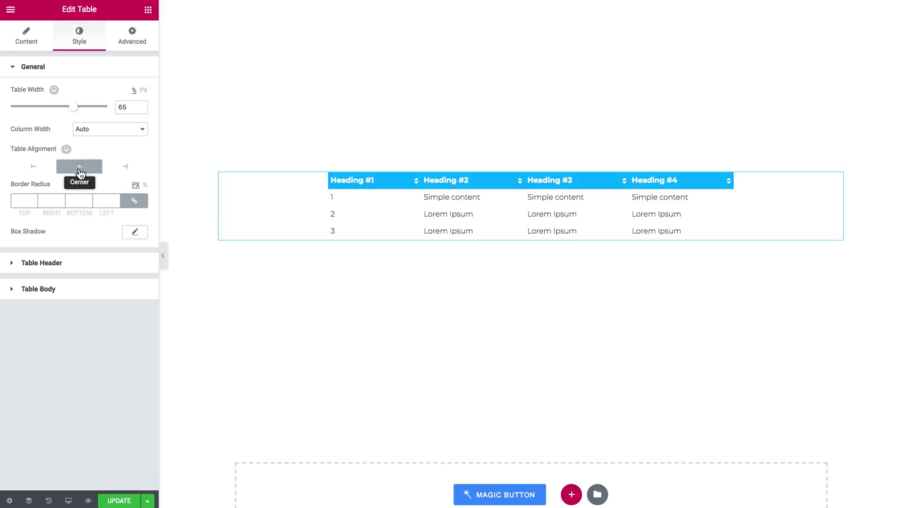
- Keep column width at Auto and give the table a 5 px border radius
{"action": "left_click", "coordinate": [97, 135]}
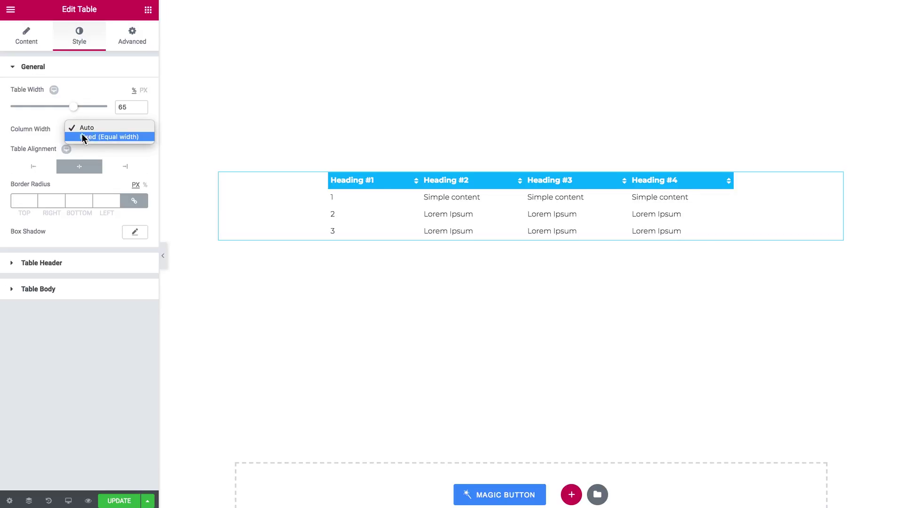
{"action": "left_click", "coordinate": [36, 134]}
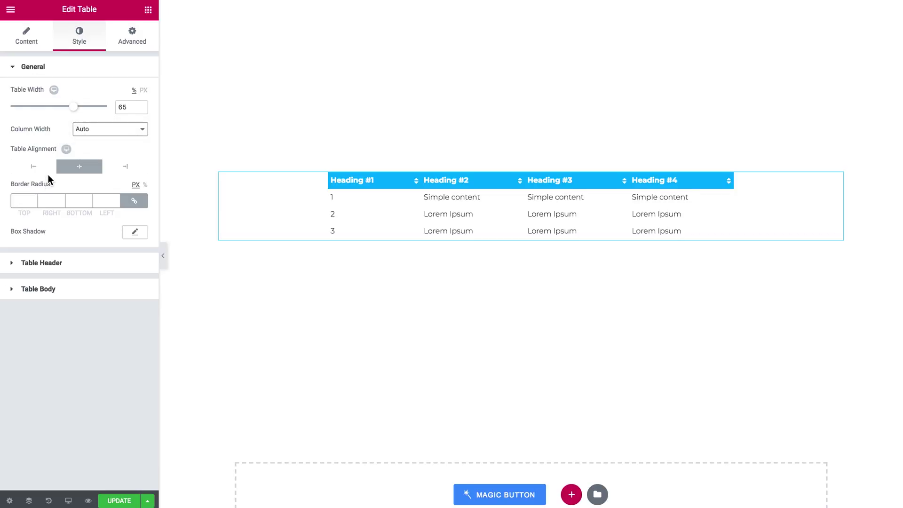
{"action": "left_click", "coordinate": [29, 202]}
{"action": "type", "text": "5"}
{"action": "left_click", "coordinate": [62, 67]}
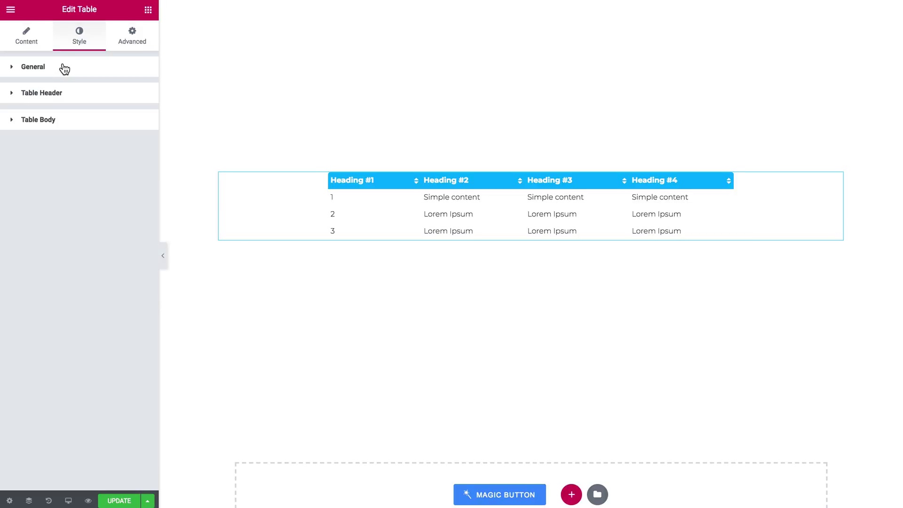
- Set the Table Header background to #f5435a and centre-align the heading text
{"action": "left_click", "coordinate": [53, 94]}
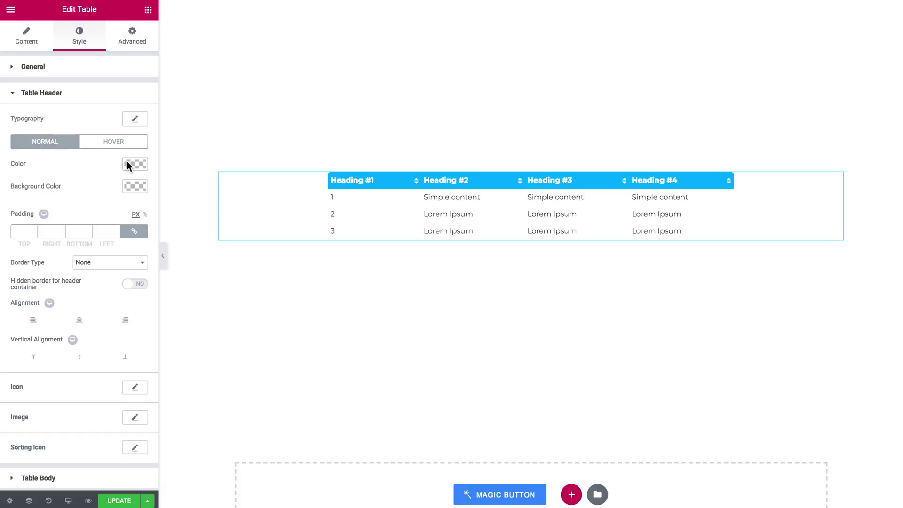
{"action": "left_click", "coordinate": [130, 184]}
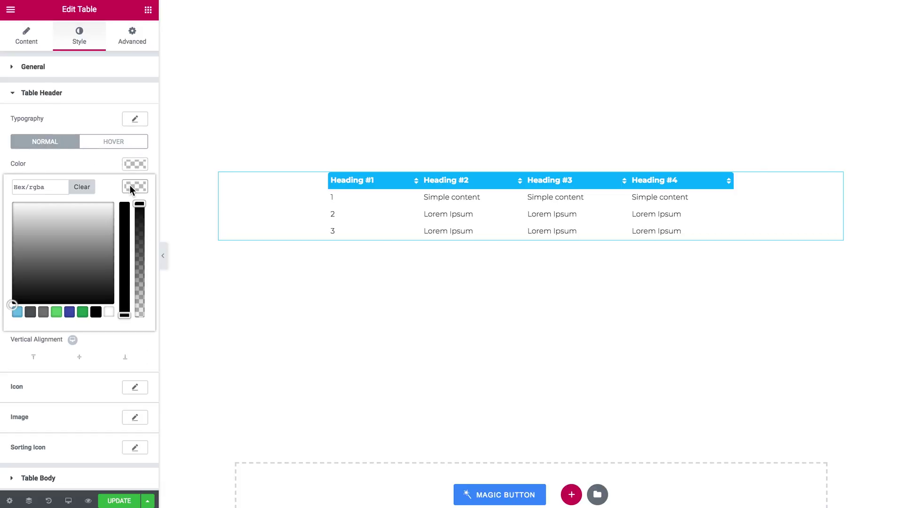
{"action": "left_click", "coordinate": [50, 185]}
{"action": "type", "text": "f543"}
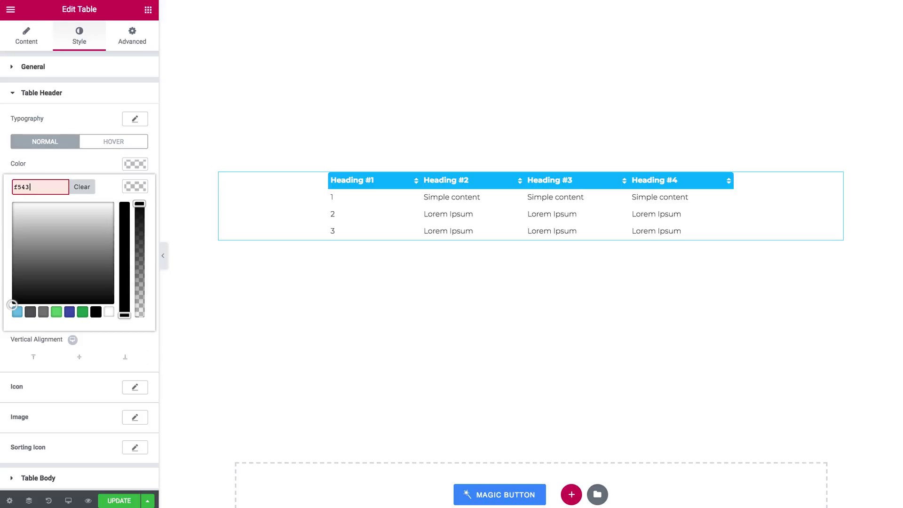
{"action": "type", "text": "5a"}
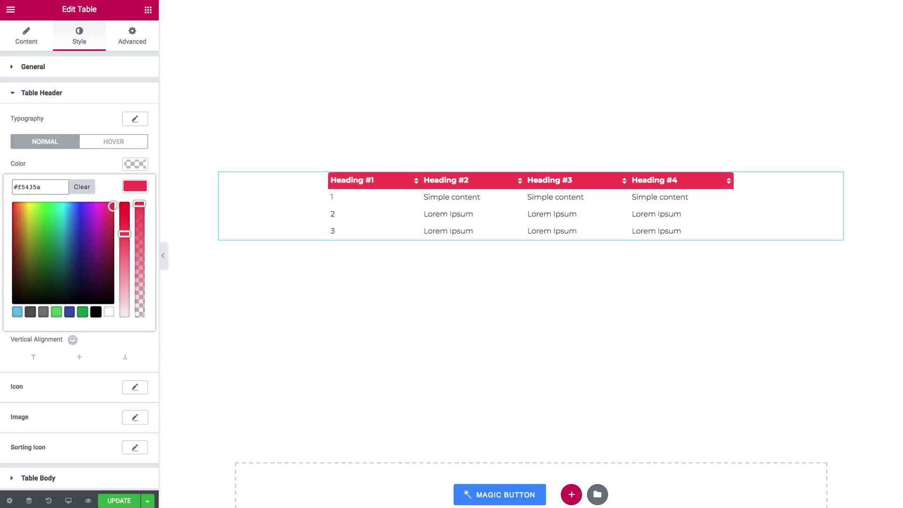
{"action": "left_click", "coordinate": [140, 186]}
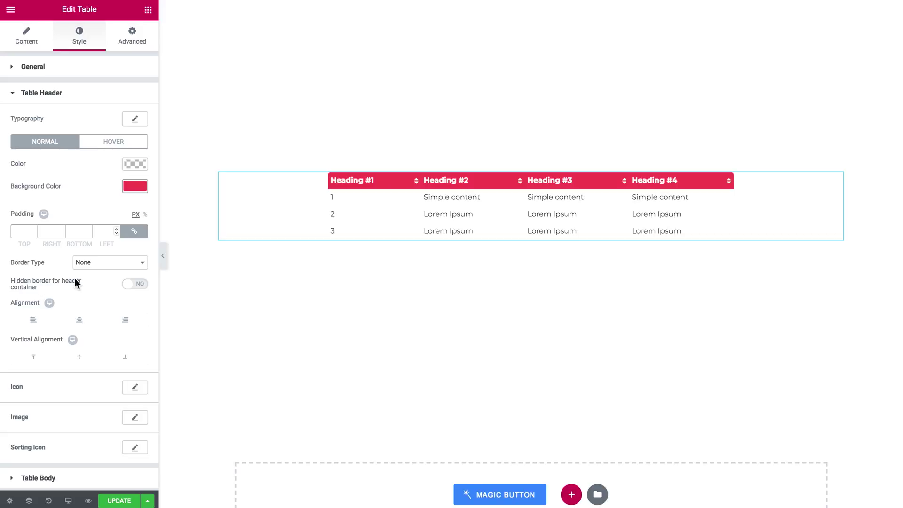
{"action": "left_click", "coordinate": [79, 321]}
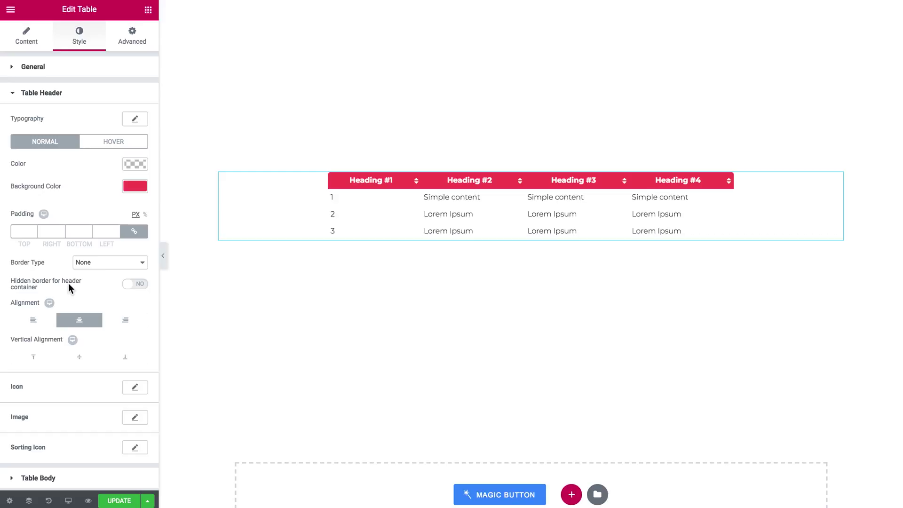
- Give the header cells a solid black border
{"action": "left_click", "coordinate": [107, 262]}
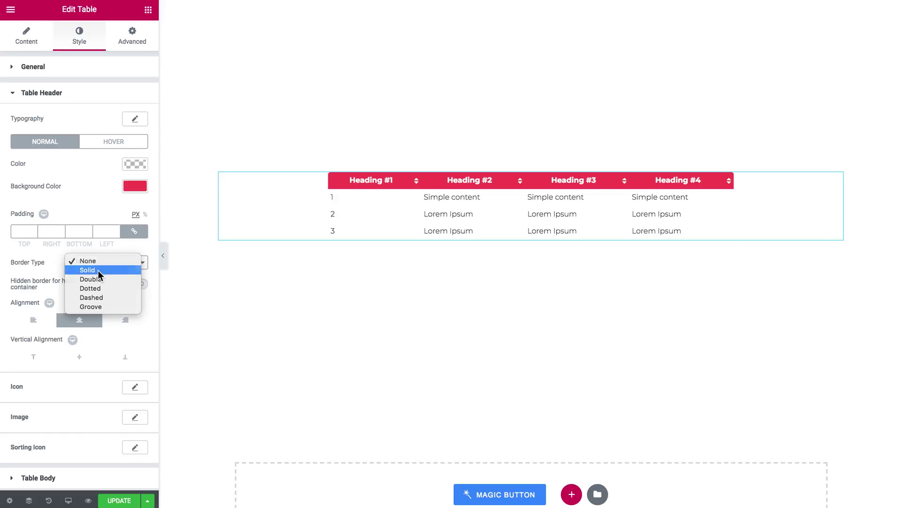
{"action": "left_click", "coordinate": [98, 270]}
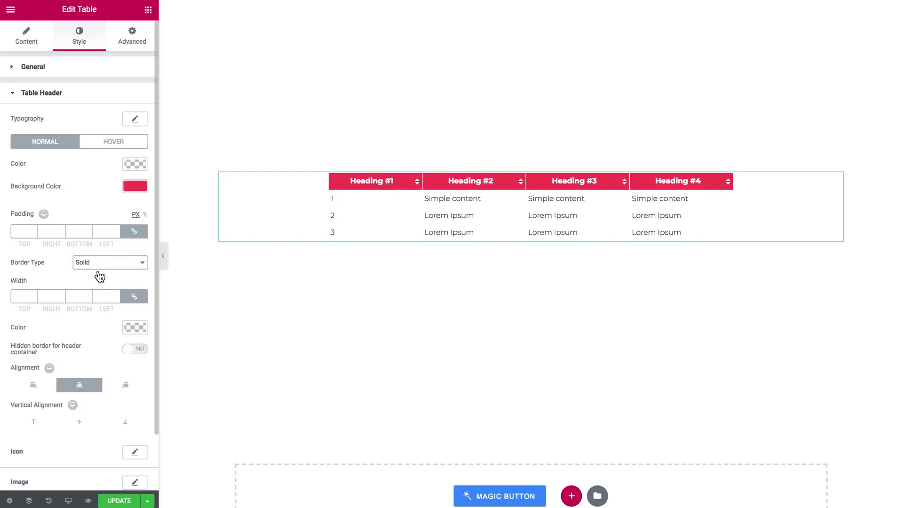
{"action": "left_click", "coordinate": [136, 328]}
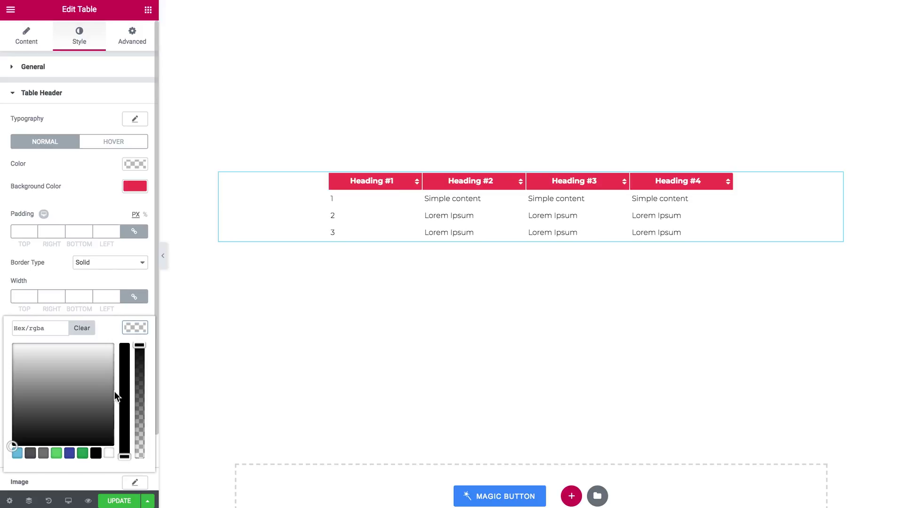
{"action": "left_click", "coordinate": [96, 453]}
{"action": "left_click", "coordinate": [139, 328]}
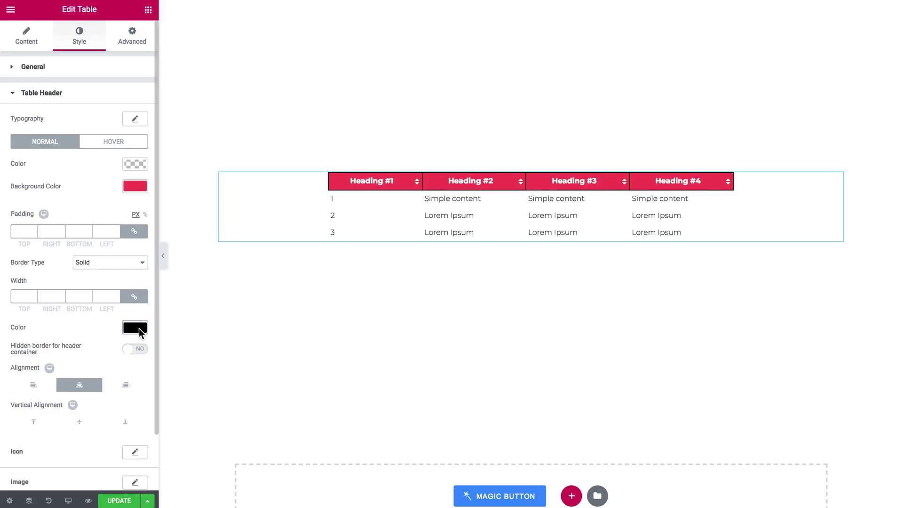
{"action": "scroll", "coordinate": [88, 313], "scroll_direction": "down", "scroll_amount": 2}
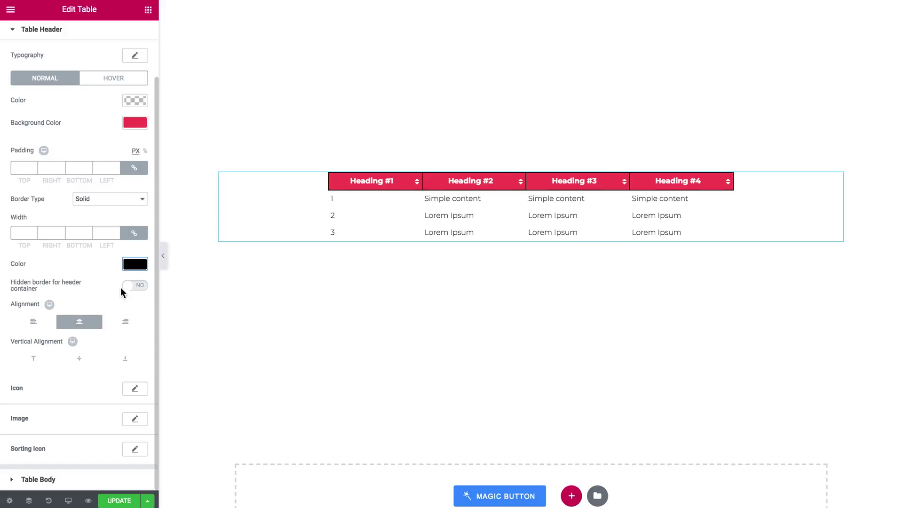
- Hide the header container's outer border and change the header border colour to white
{"action": "left_click", "coordinate": [136, 286]}
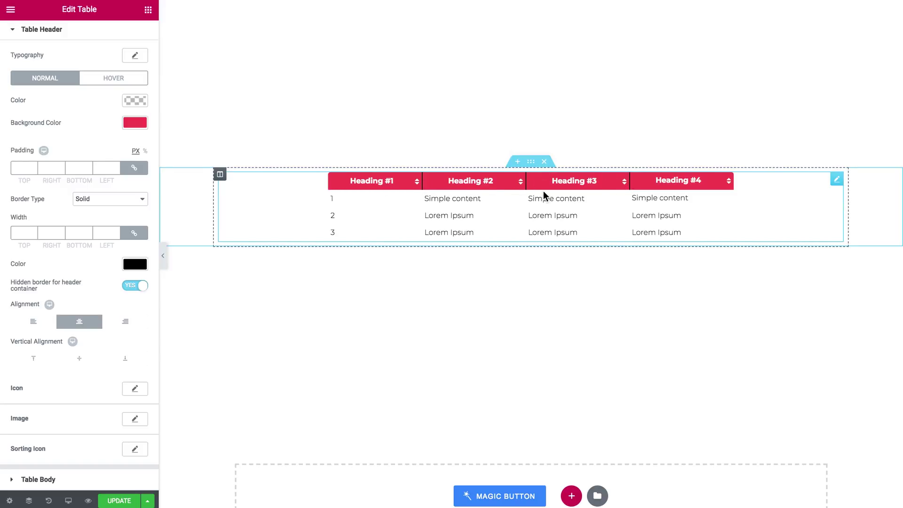
{"action": "left_click", "coordinate": [135, 265]}
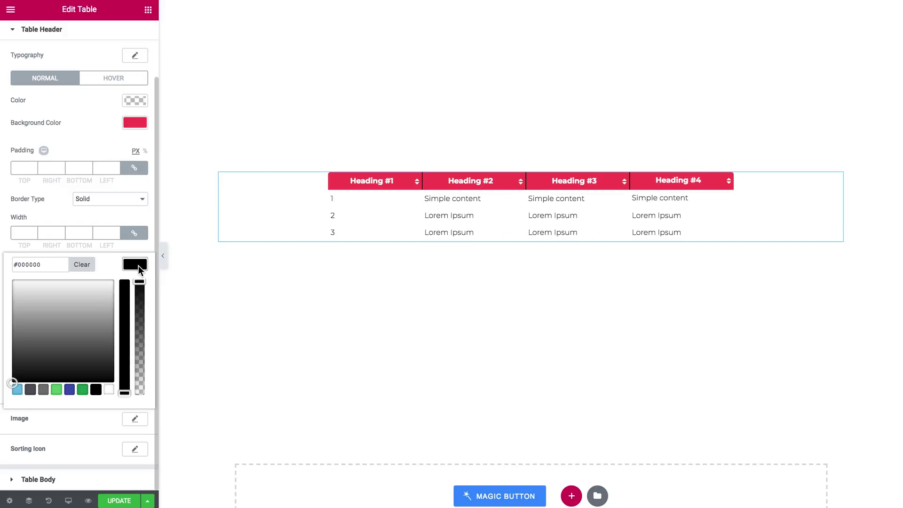
{"action": "left_click", "coordinate": [109, 390]}
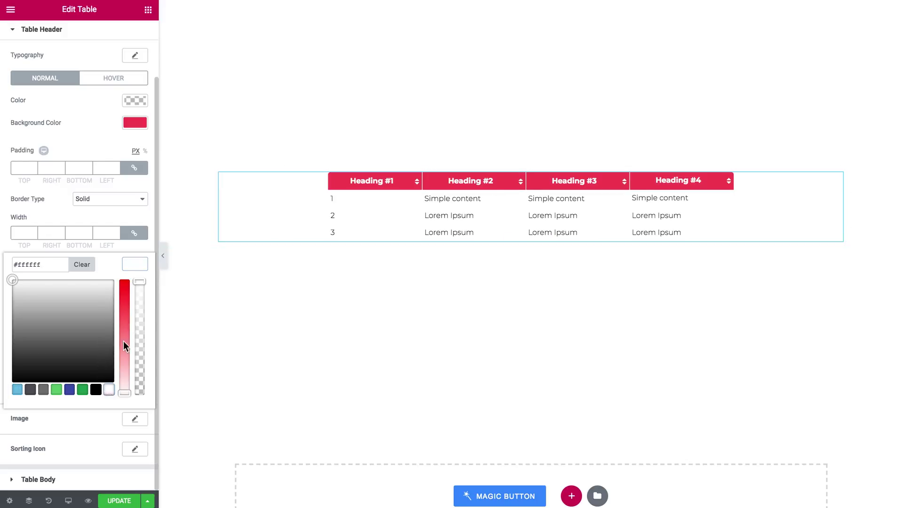
{"action": "left_click", "coordinate": [140, 263]}
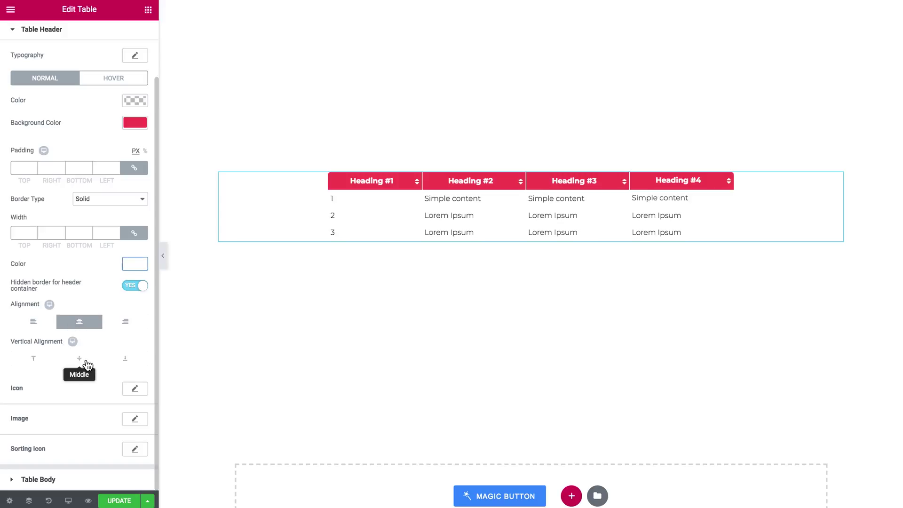
- Unlink the Table Header padding and set Top, Bottom and Right to 10 px
{"action": "scroll", "coordinate": [103, 269], "scroll_direction": "up", "scroll_amount": 2}
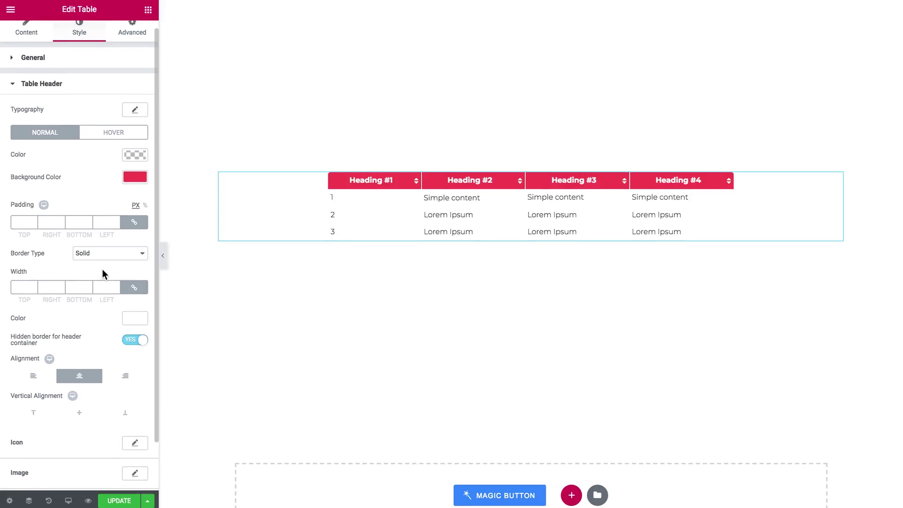
{"action": "scroll", "coordinate": [102, 269], "scroll_direction": "up", "scroll_amount": 1}
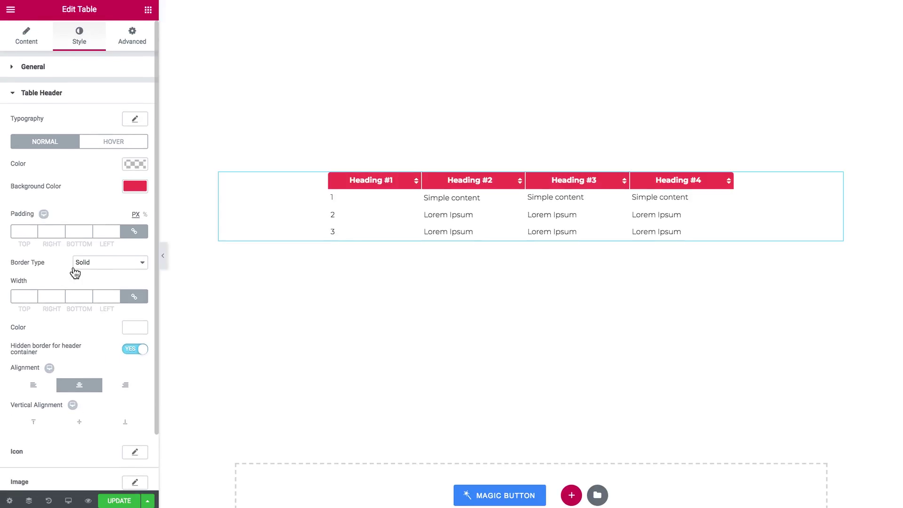
{"action": "left_click", "coordinate": [134, 231]}
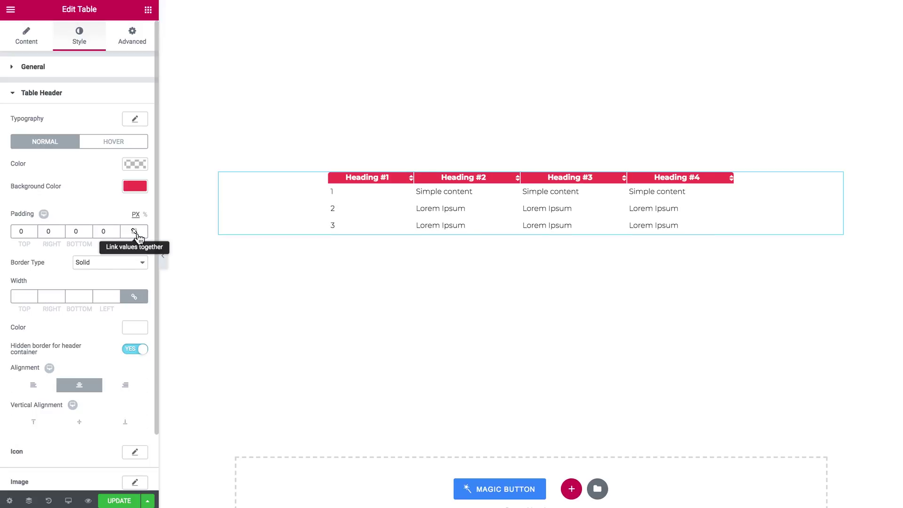
{"action": "double_click", "coordinate": [18, 229]}
{"action": "type", "text": "10"}
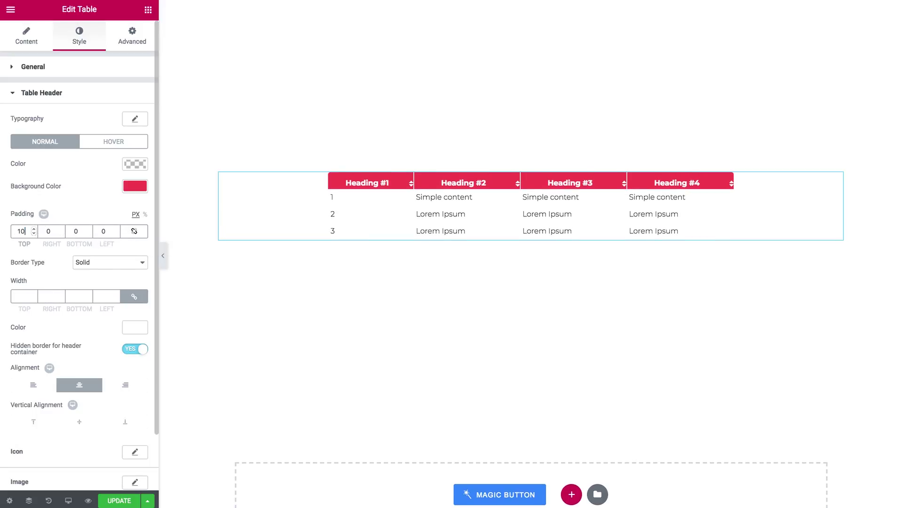
{"action": "left_click", "coordinate": [78, 231]}
{"action": "type", "text": "10"}
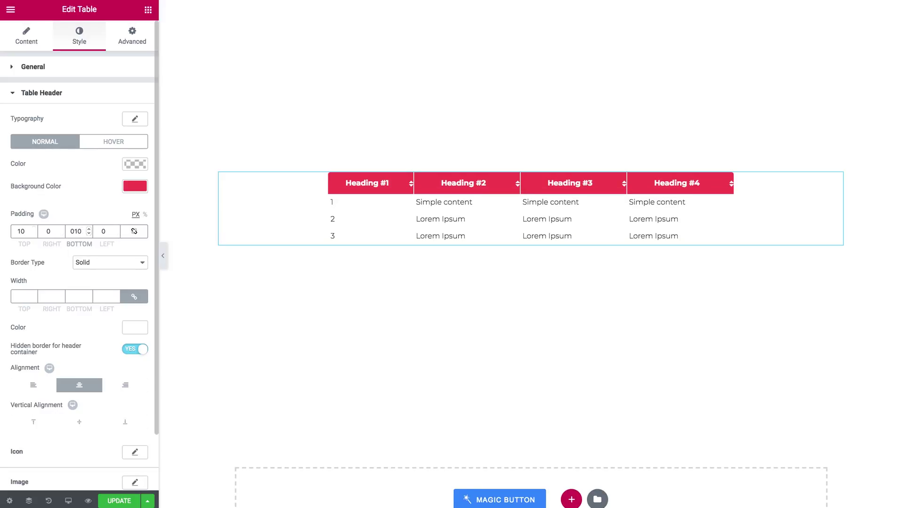
{"action": "left_click", "coordinate": [51, 232]}
{"action": "type", "text": "5"}
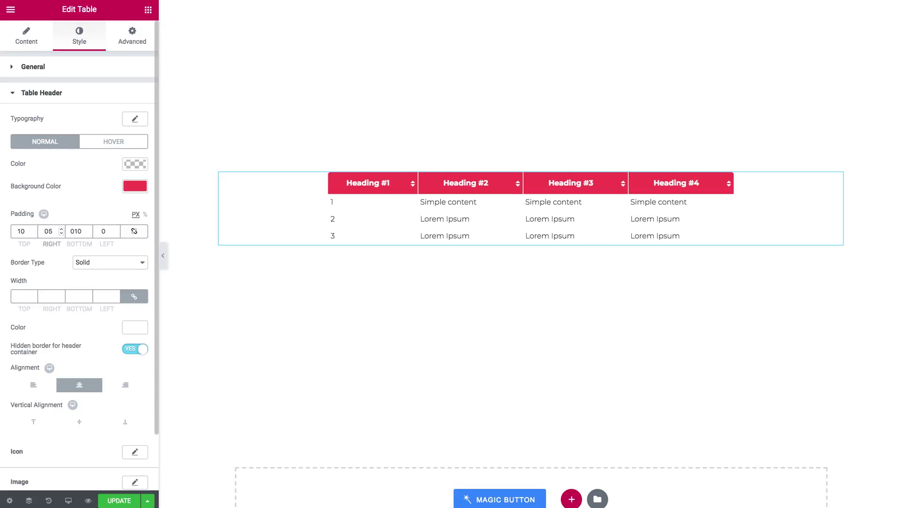
{"action": "key", "text": "BackSpace"}
{"action": "type", "text": "10"}
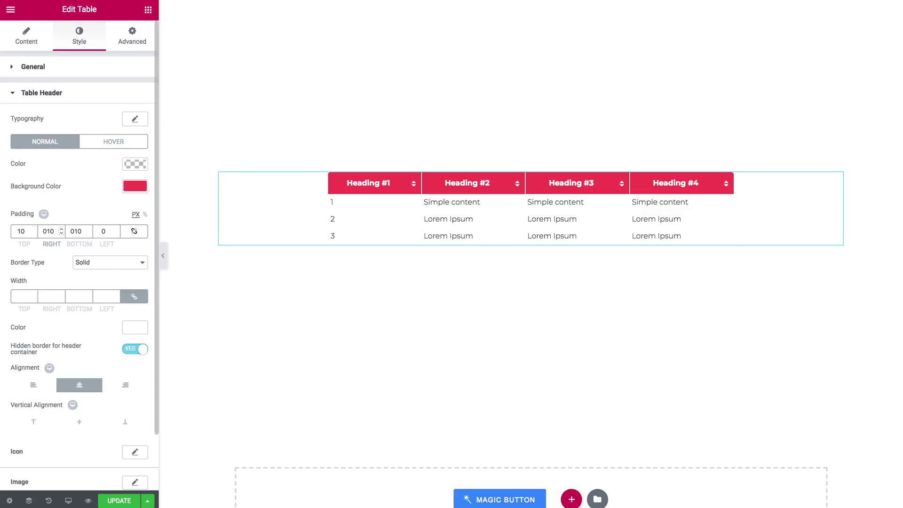
{"action": "left_click", "coordinate": [80, 93]}
- Give the Table Body rows a #f7f7fb background and switch on striped rows
{"action": "left_click", "coordinate": [72, 119]}
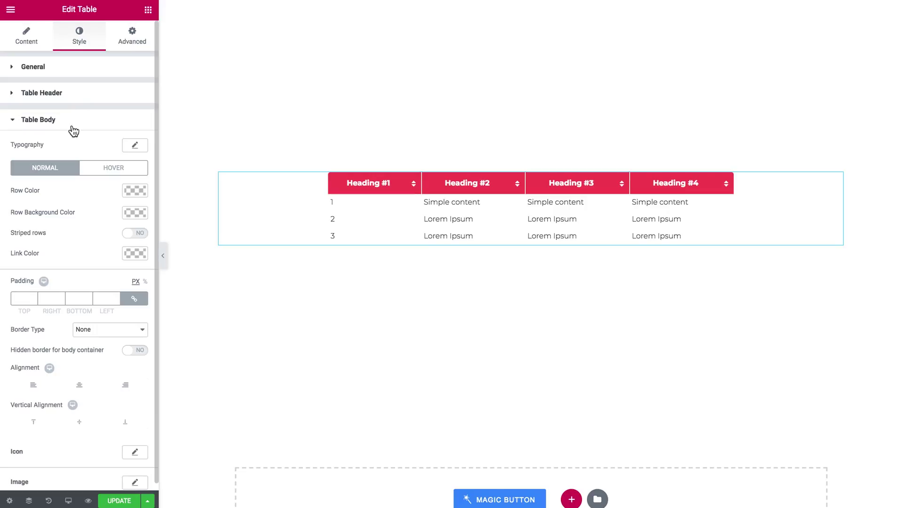
{"action": "scroll", "coordinate": [79, 213], "scroll_direction": "down", "scroll_amount": 1}
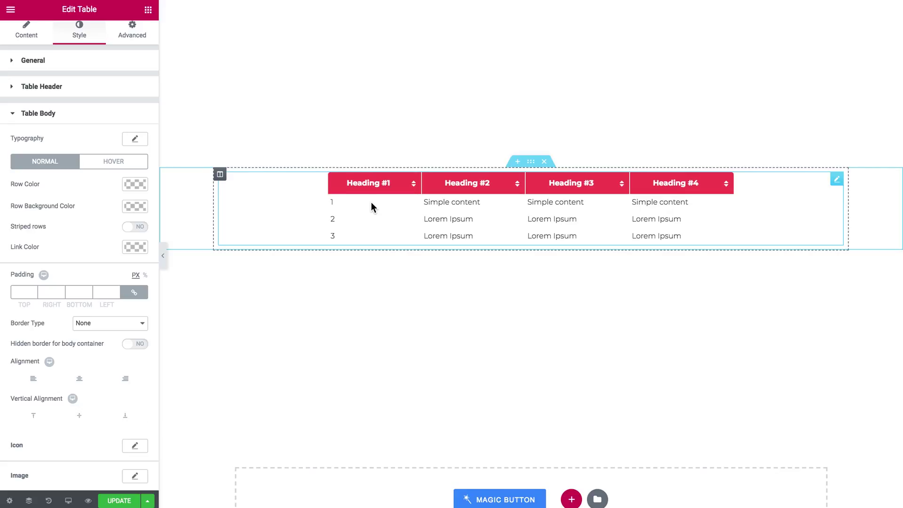
{"action": "left_click", "coordinate": [130, 184]}
{"action": "left_click", "coordinate": [56, 208]}
{"action": "type", "text": "#f7f7fb"}
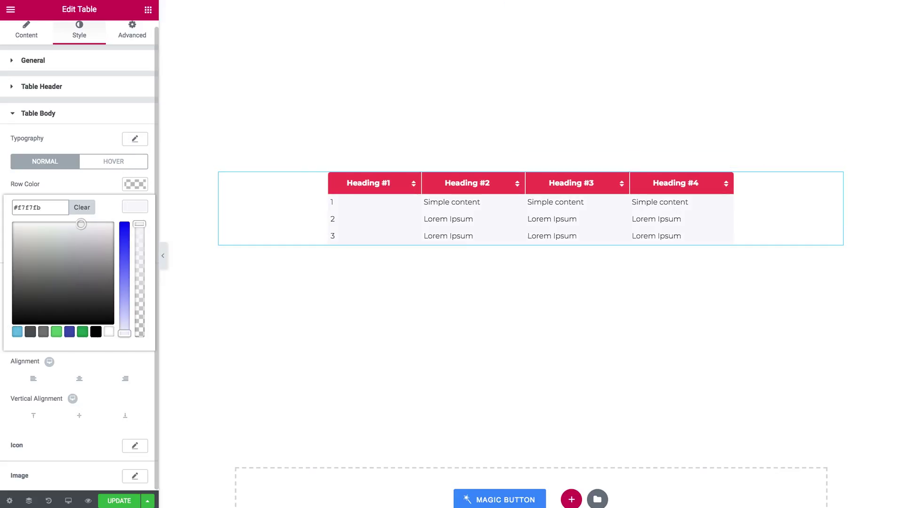
{"action": "left_click", "coordinate": [139, 211]}
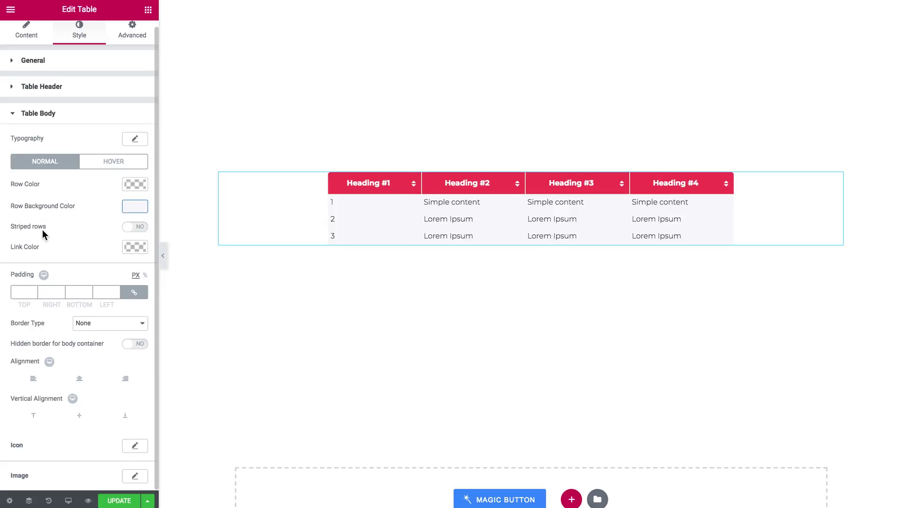
{"action": "left_click", "coordinate": [132, 229]}
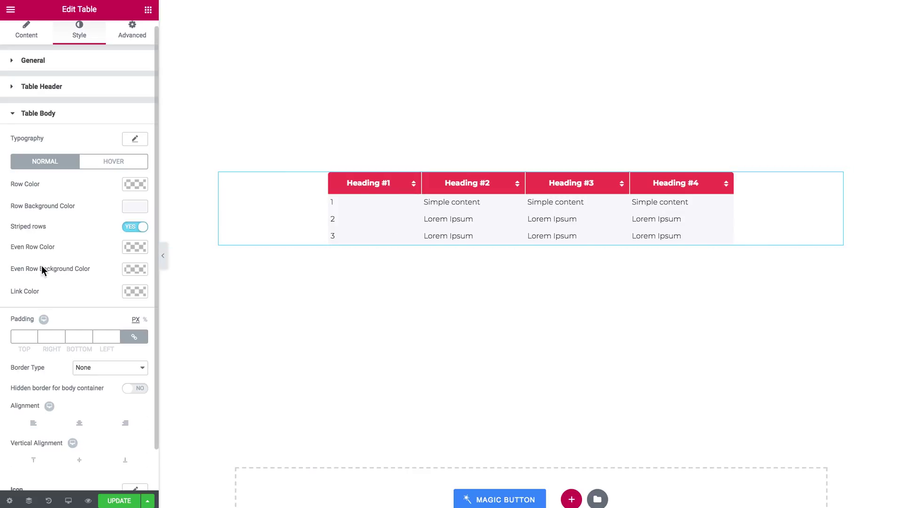
{"action": "left_click", "coordinate": [135, 270]}
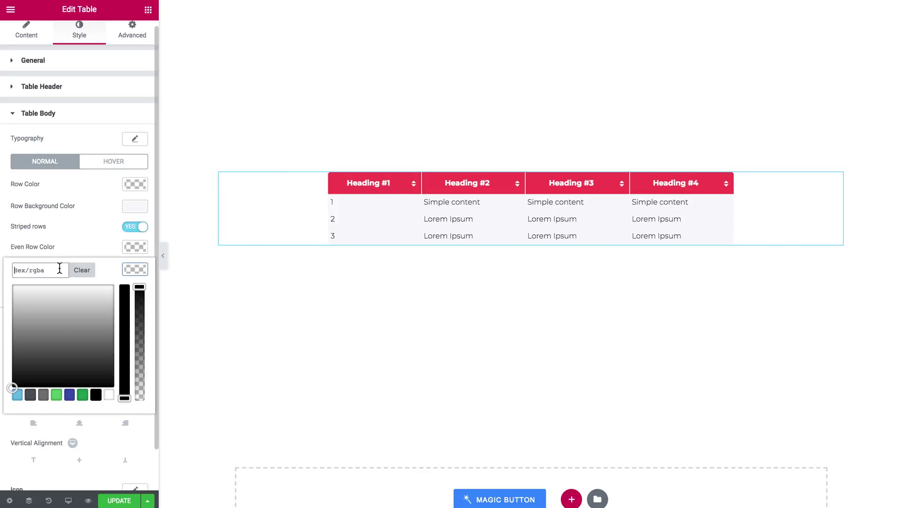
{"action": "mouse_move", "coordinate": [124, 360]}
{"action": "left_mouse_down"}
{"action": "mouse_move", "coordinate": [123, 388]}
{"action": "mouse_move", "coordinate": [124, 373]}
{"action": "left_mouse_up"}
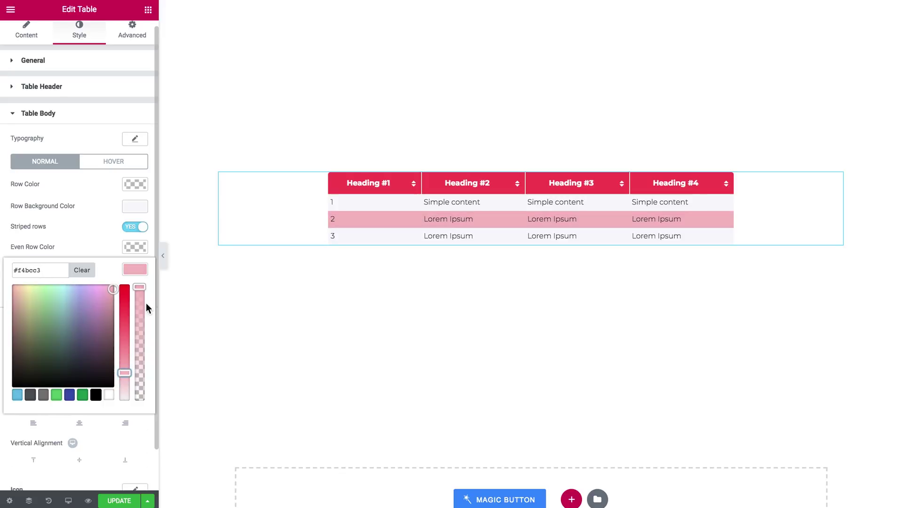
{"action": "left_click_drag", "start_coordinate": [143, 304], "coordinate": [137, 349]}
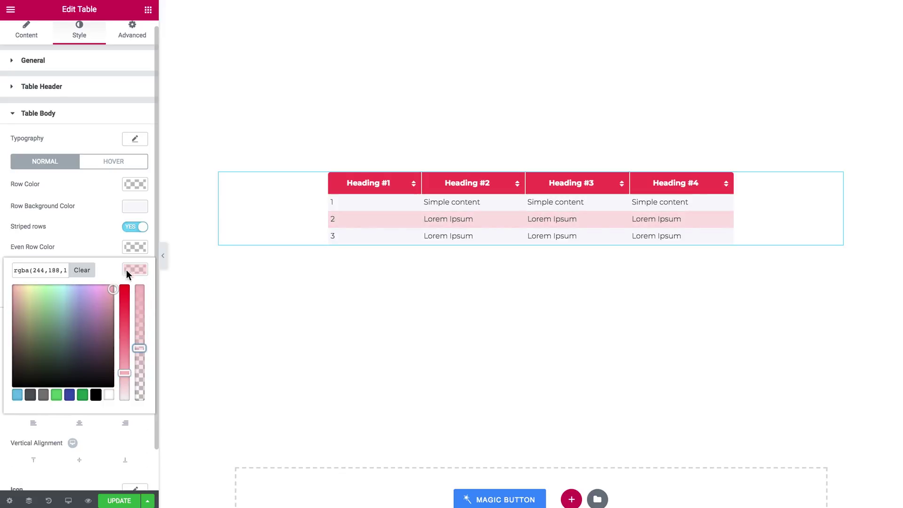
{"action": "left_click", "coordinate": [133, 266]}
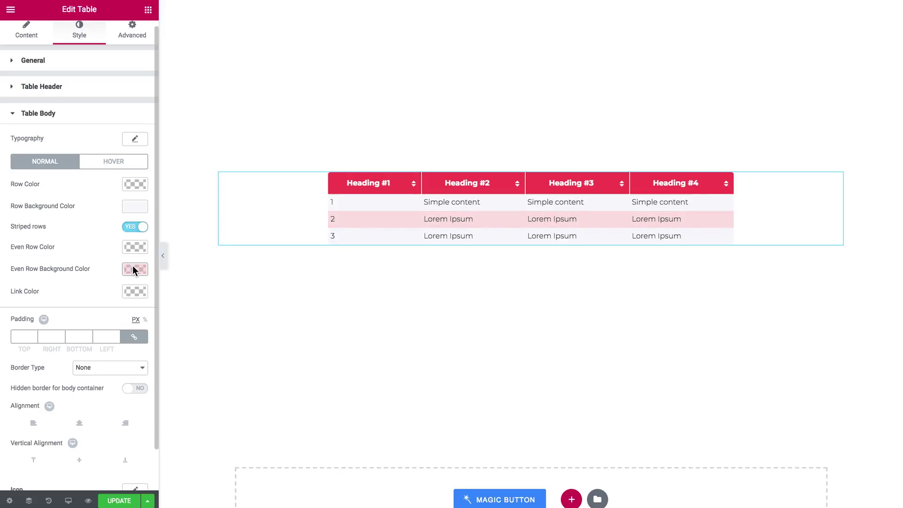
{"action": "left_click", "coordinate": [134, 228]}
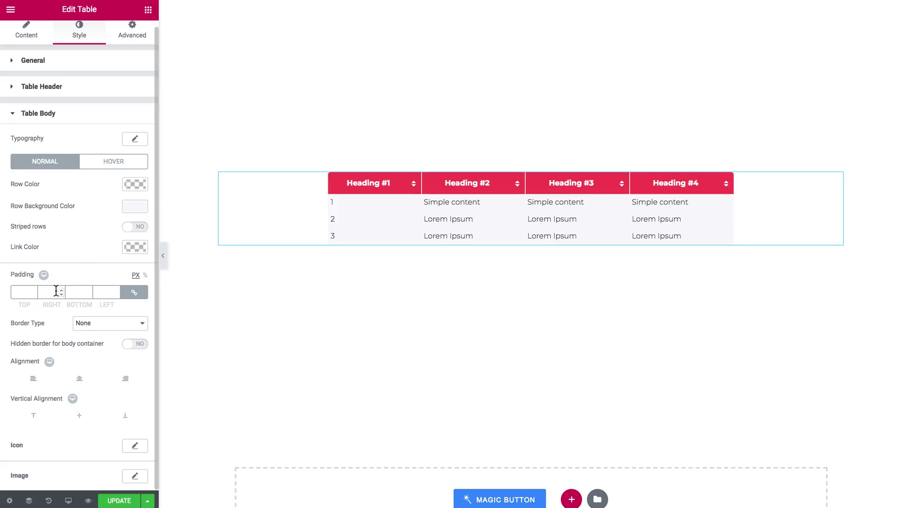
- Set the Table Body alignment to Center so cell text is centred
{"action": "left_click", "coordinate": [77, 384]}
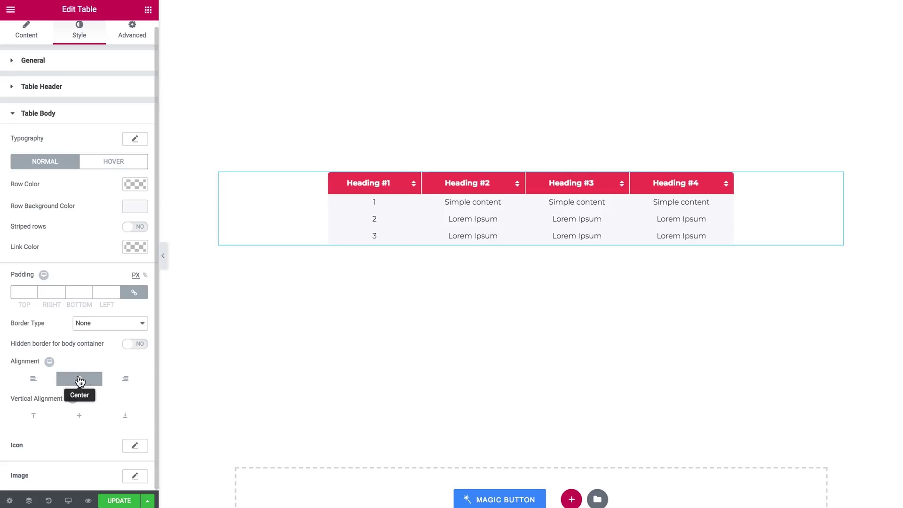
{"action": "left_click", "coordinate": [24, 36]}
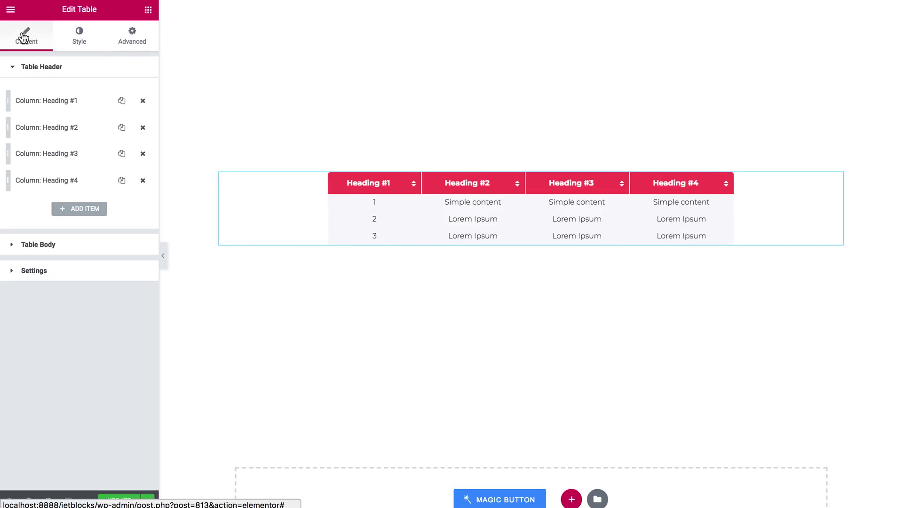
- Set the first column's width to 72 and change its header text from 'Heading #1' to '#1'
{"action": "left_click", "coordinate": [59, 101]}
{"action": "left_click_drag", "start_coordinate": [19, 190], "coordinate": [19, 187]}
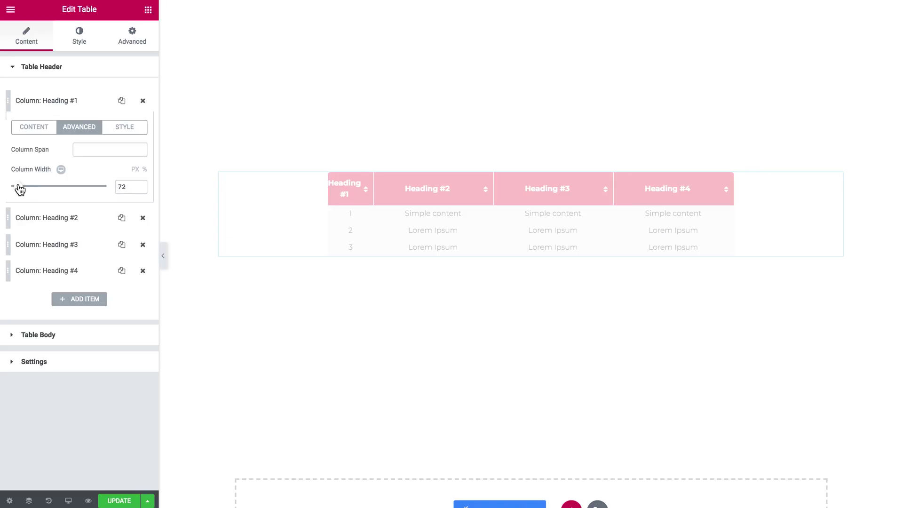
{"action": "left_click", "coordinate": [33, 127]}
{"action": "left_click_drag", "start_coordinate": [78, 149], "coordinate": [101, 150]}
{"action": "key", "text": "BackSpace"}
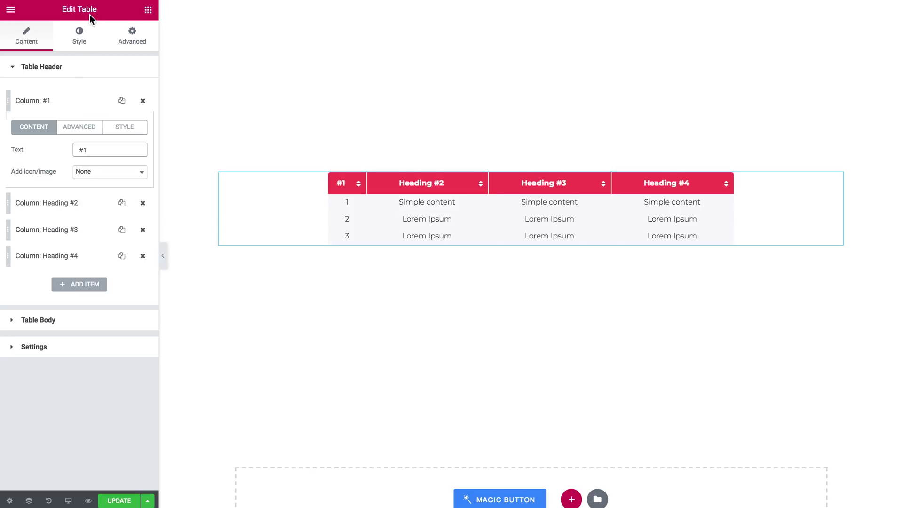
{"action": "left_click", "coordinate": [79, 34]}
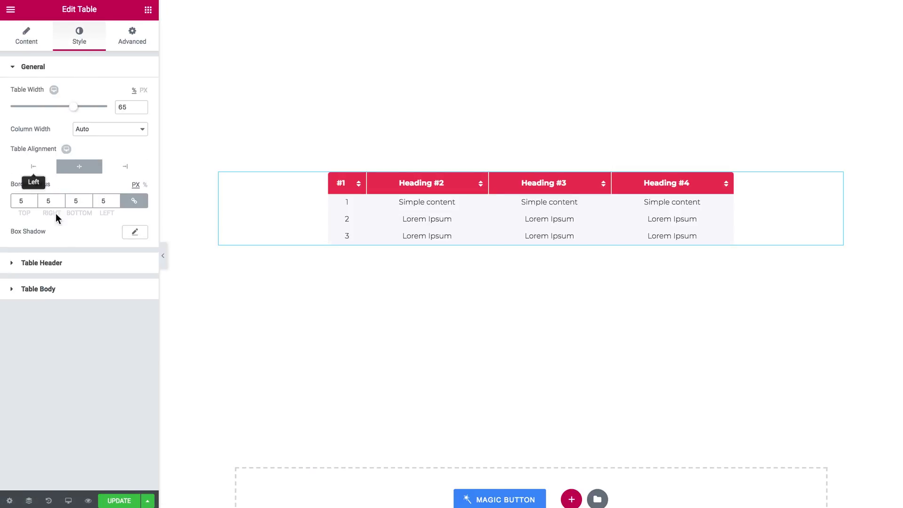
- Give body cells solid white borders and set the body container border to hidden
{"action": "left_click", "coordinate": [52, 289]}
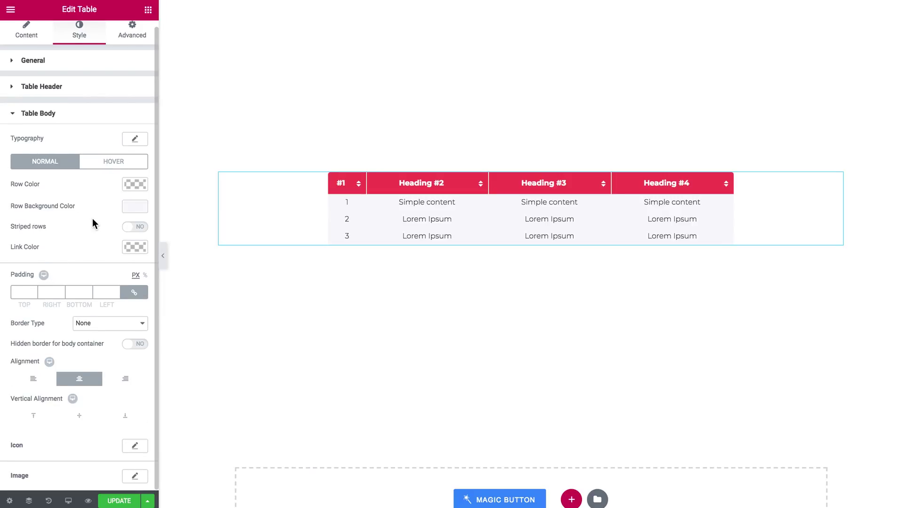
{"action": "left_click", "coordinate": [109, 327]}
{"action": "left_click", "coordinate": [105, 329]}
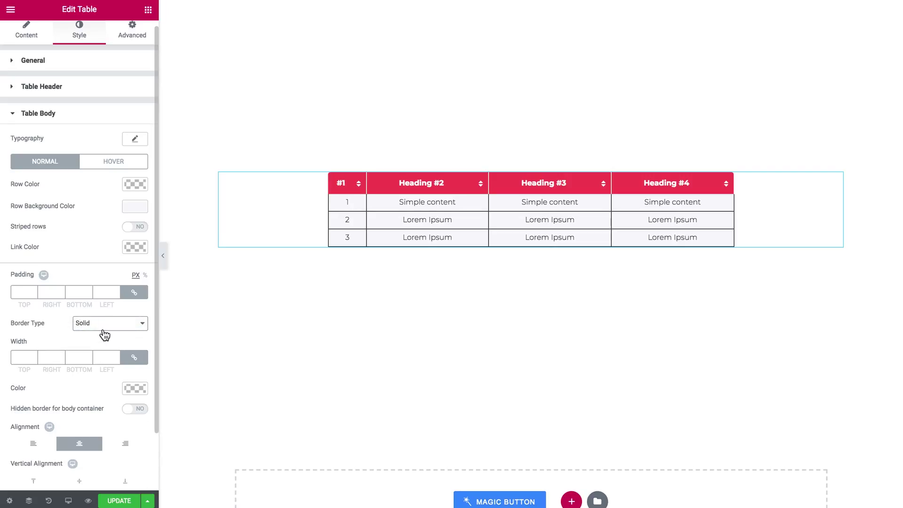
{"action": "scroll", "coordinate": [103, 329], "scroll_direction": "down", "scroll_amount": 2}
{"action": "scroll", "coordinate": [103, 329], "scroll_direction": "down", "scroll_amount": 1}
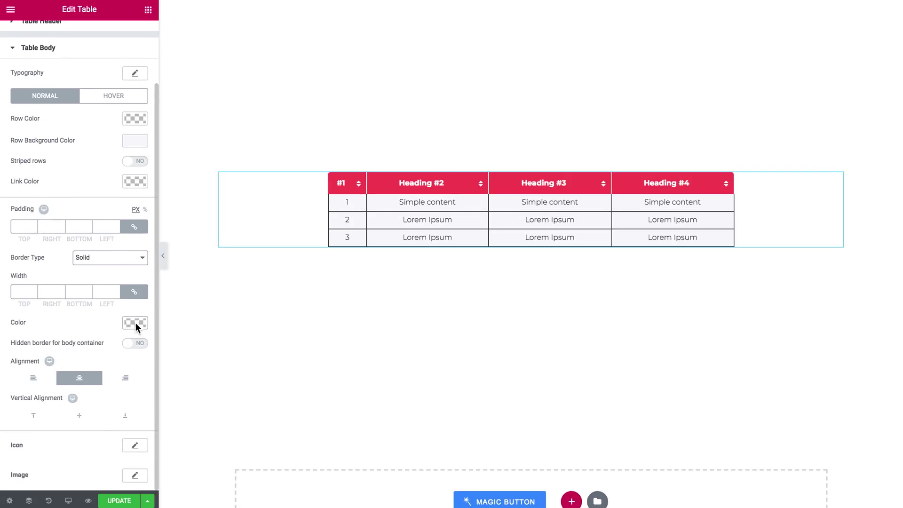
{"action": "left_click", "coordinate": [135, 324]}
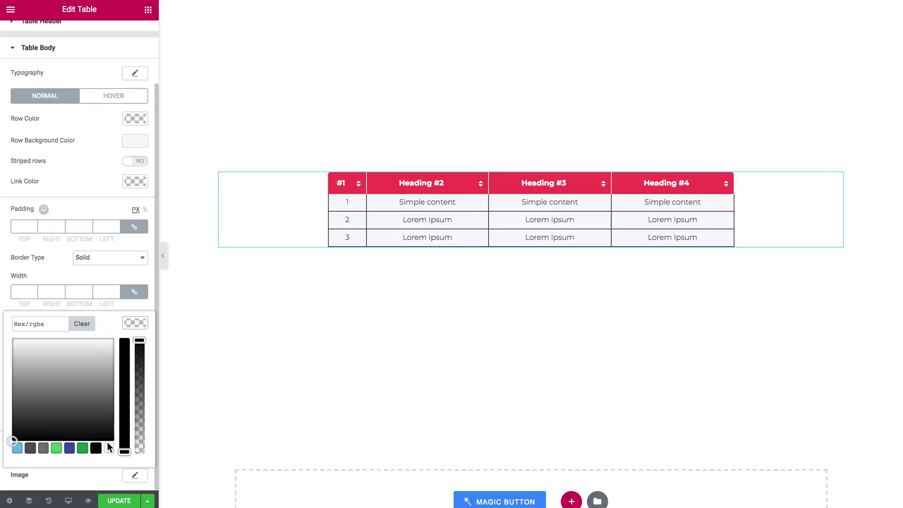
{"action": "left_click", "coordinate": [109, 448]}
{"action": "left_click", "coordinate": [137, 325]}
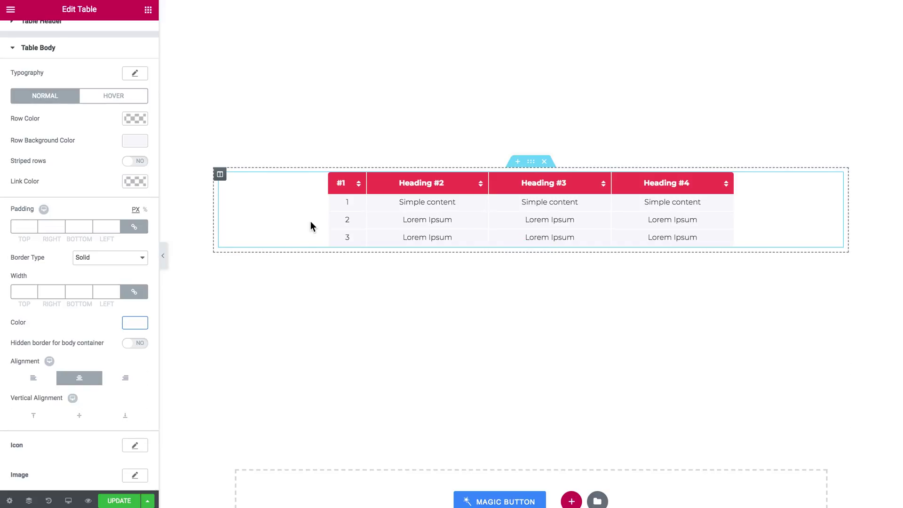
{"action": "left_click", "coordinate": [140, 347]}
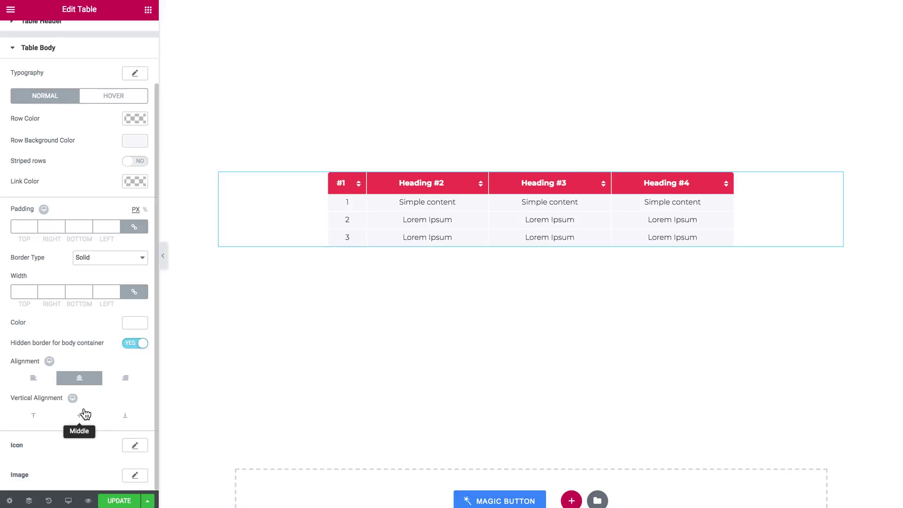
{"action": "scroll", "coordinate": [90, 319], "scroll_direction": "up", "scroll_amount": 2}
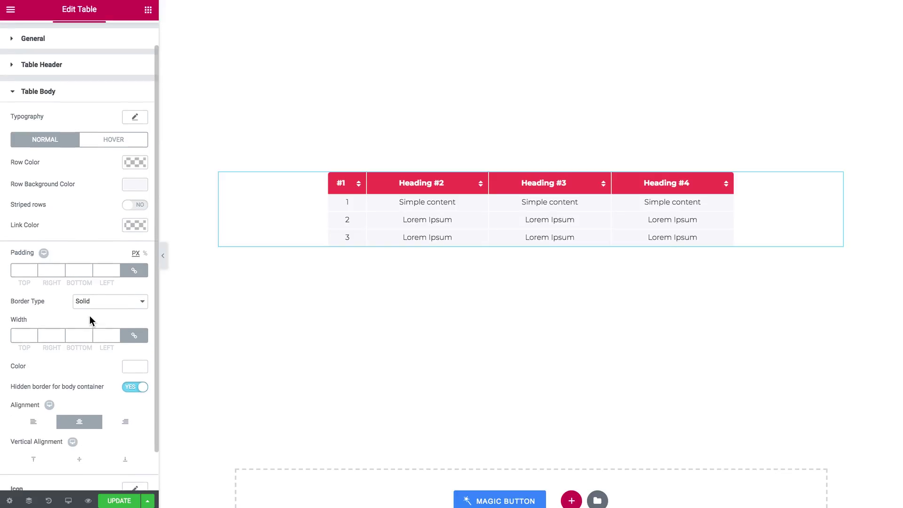
- Unlink Table Body padding and set Top and Bottom to 10 px, sides left at 0
{"action": "scroll", "coordinate": [91, 321], "scroll_direction": "down", "scroll_amount": 1}
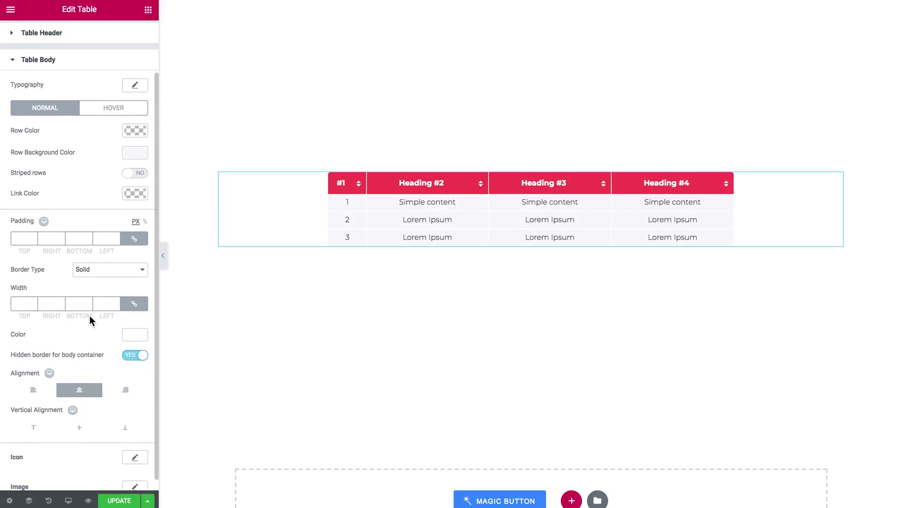
{"action": "scroll", "coordinate": [89, 320], "scroll_direction": "up", "scroll_amount": 1}
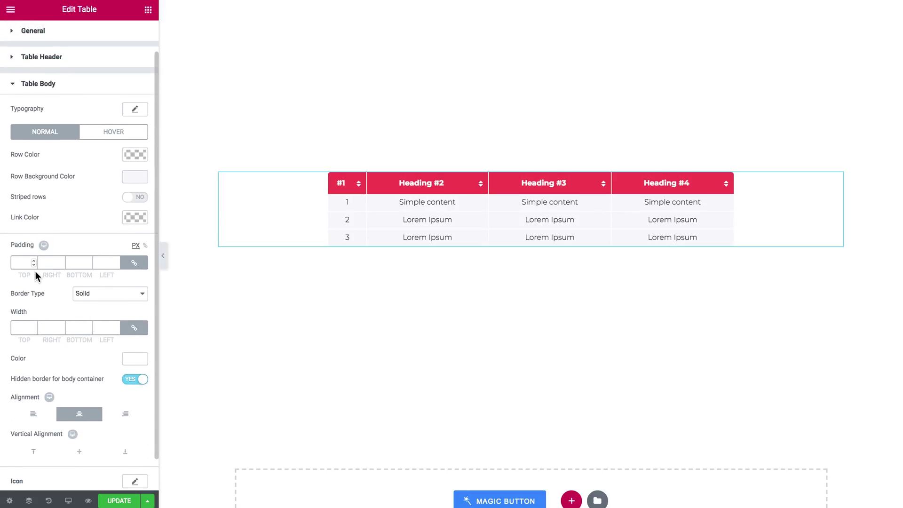
{"action": "left_click", "coordinate": [130, 267]}
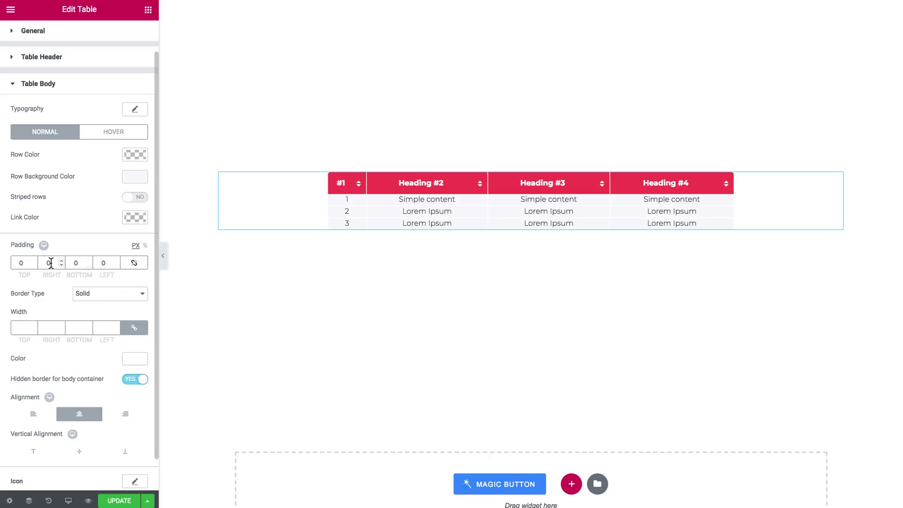
{"action": "left_click", "coordinate": [22, 263]}
{"action": "type", "text": "10"}
{"action": "left_click", "coordinate": [84, 264]}
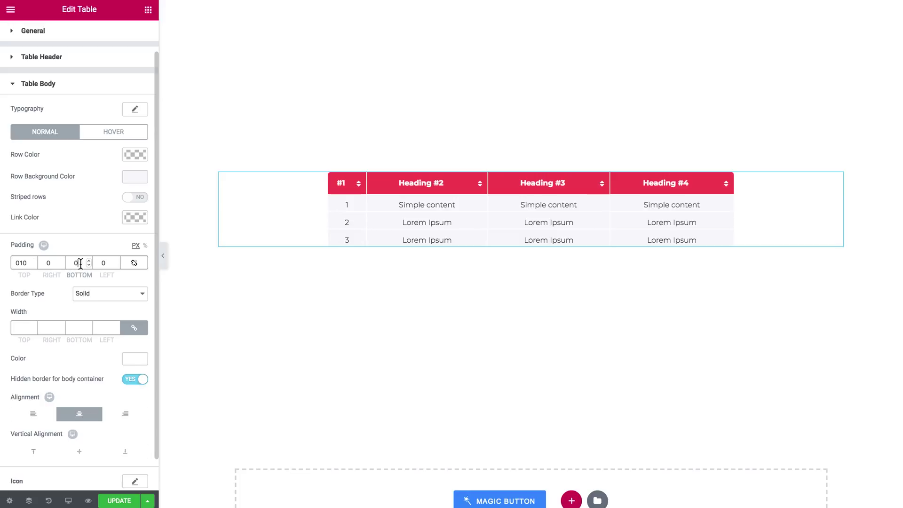
{"action": "type", "text": "10"}
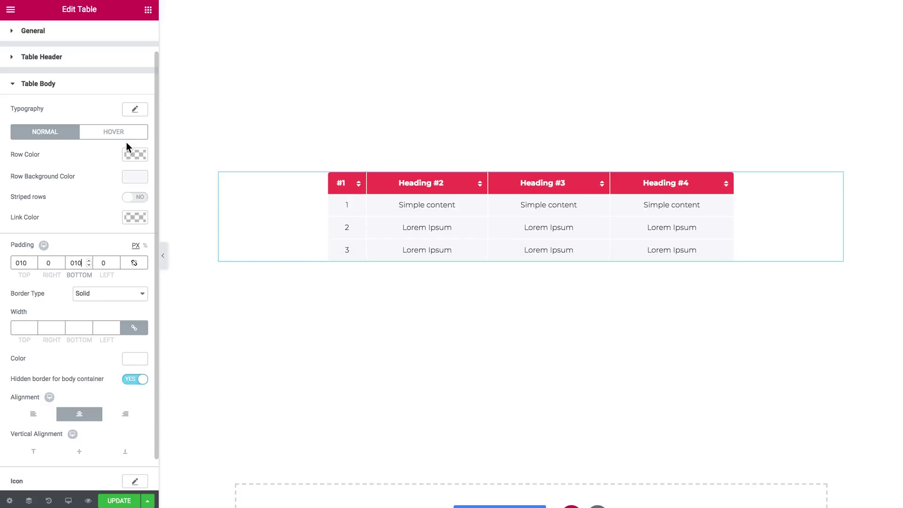
{"action": "left_click", "coordinate": [99, 85]}
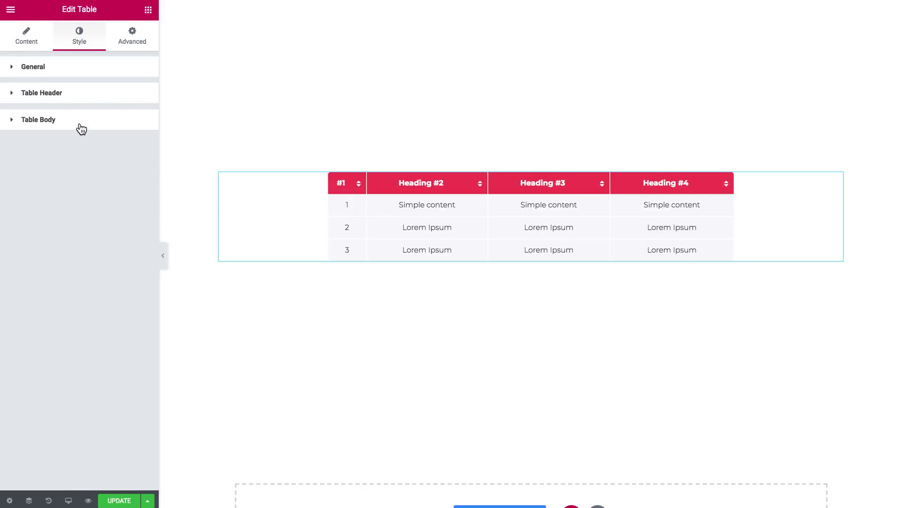
{"action": "left_click", "coordinate": [163, 256]}
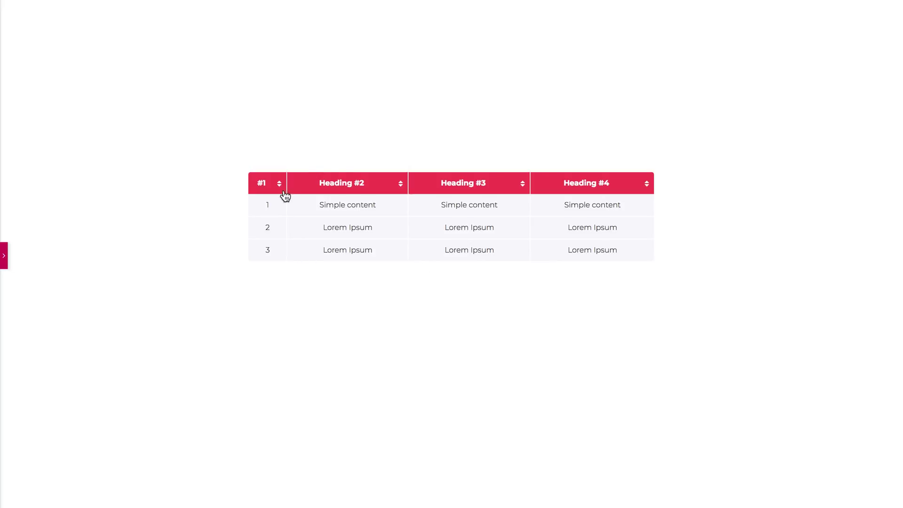
{"action": "left_click", "coordinate": [403, 187]}
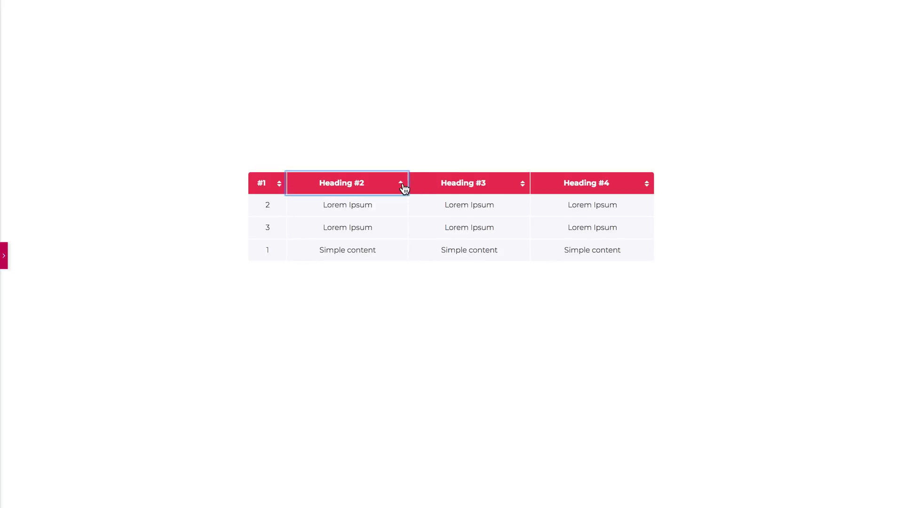
{"action": "left_click", "coordinate": [403, 188]}
{"action": "left_click", "coordinate": [402, 187]}
{"action": "left_click", "coordinate": [403, 187]}
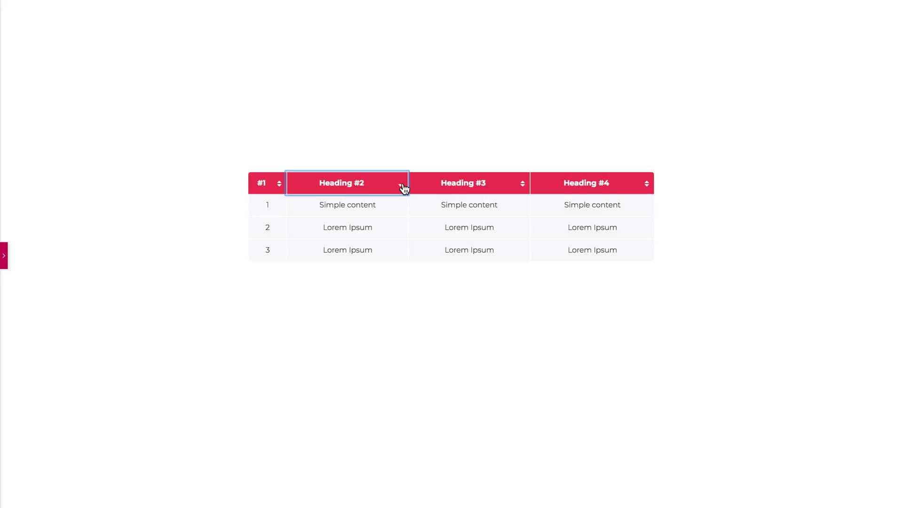
{"action": "left_click", "coordinate": [524, 187]}
{"action": "left_click", "coordinate": [525, 188]}
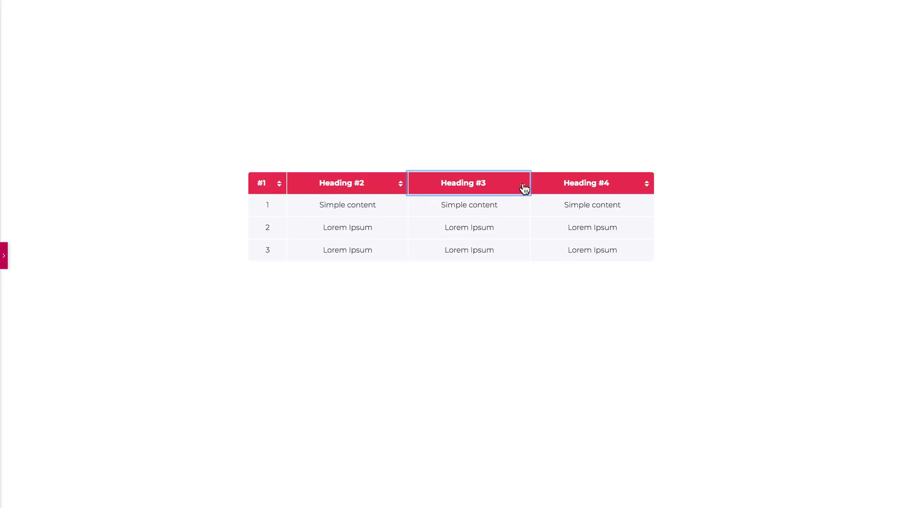
{"action": "left_click", "coordinate": [525, 188]}
{"action": "left_click", "coordinate": [524, 188]}
{"action": "left_click", "coordinate": [648, 186]}
{"action": "left_click", "coordinate": [649, 187]}
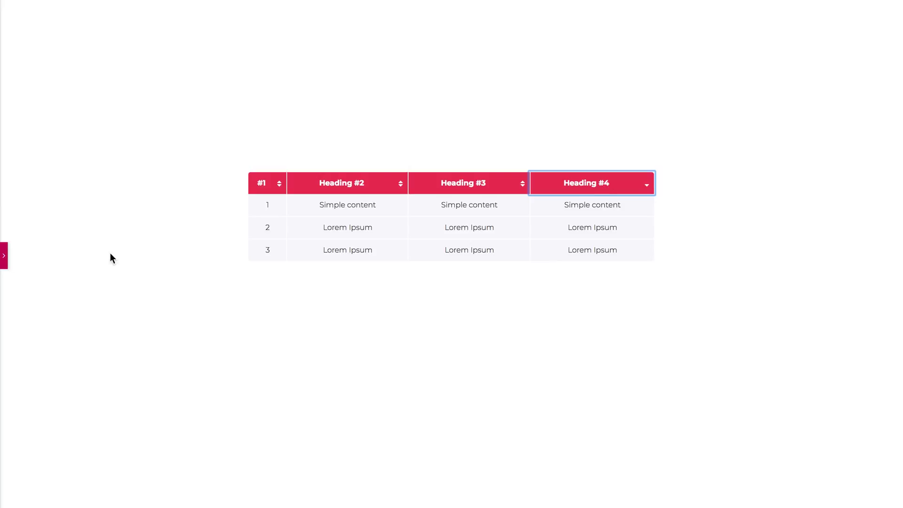
{"action": "left_click", "coordinate": [4, 252]}
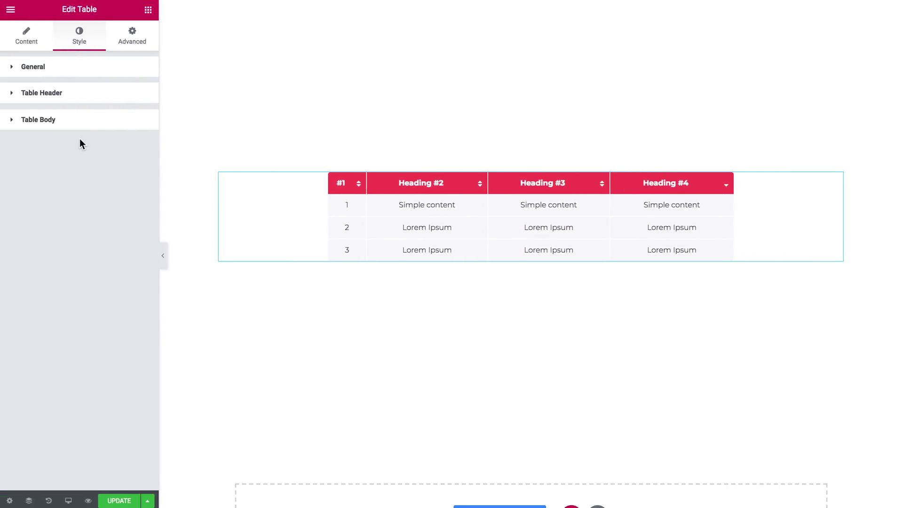
- Expand the Table Header style settings and look through the header image options
{"action": "left_click", "coordinate": [101, 76]}
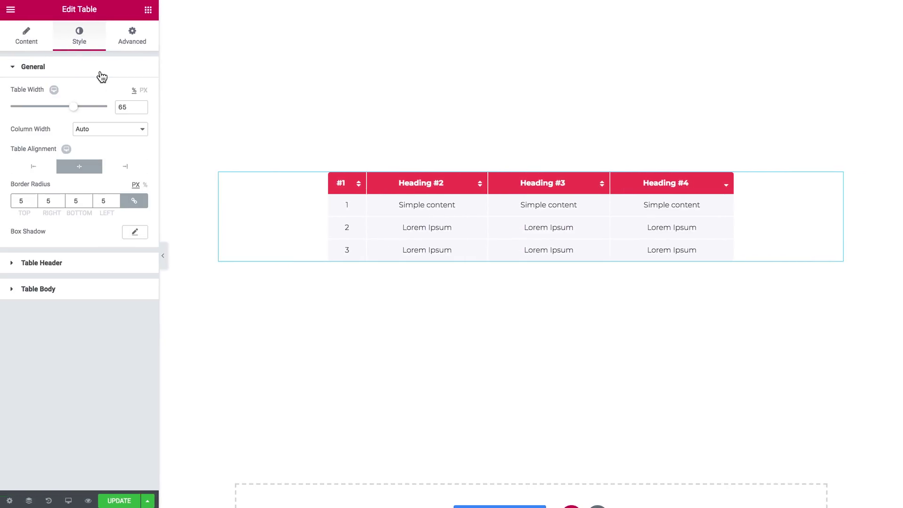
{"action": "left_click", "coordinate": [100, 76]}
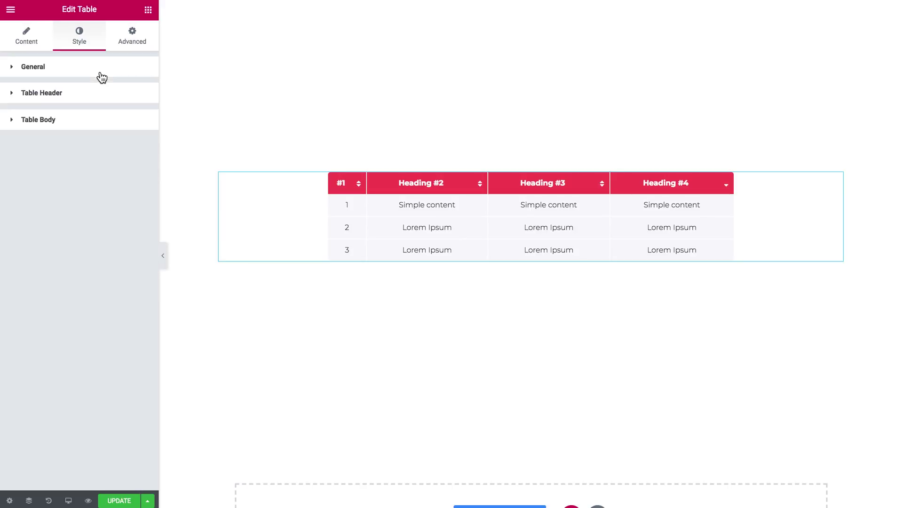
{"action": "left_click", "coordinate": [87, 104]}
{"action": "scroll", "coordinate": [99, 207], "scroll_direction": "down", "scroll_amount": 1}
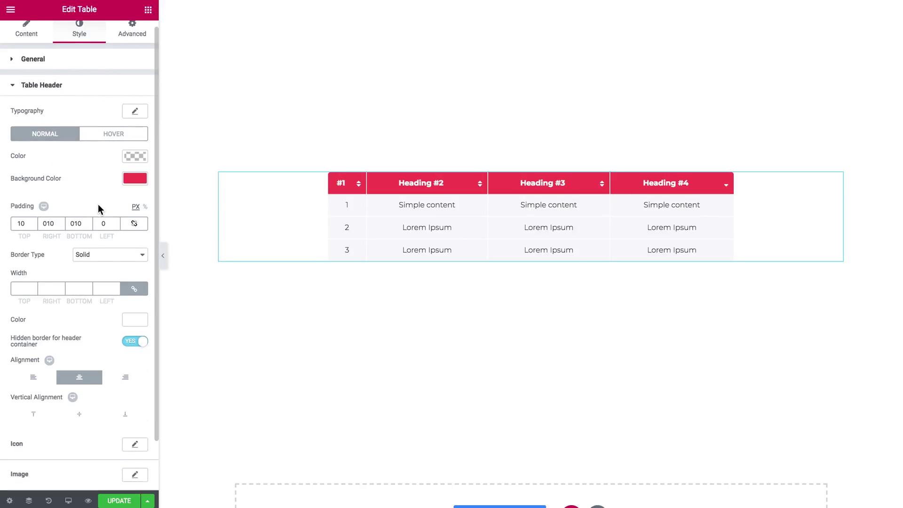
{"action": "scroll", "coordinate": [98, 204], "scroll_direction": "down", "scroll_amount": 1}
{"action": "scroll", "coordinate": [97, 210], "scroll_direction": "up", "scroll_amount": 2}
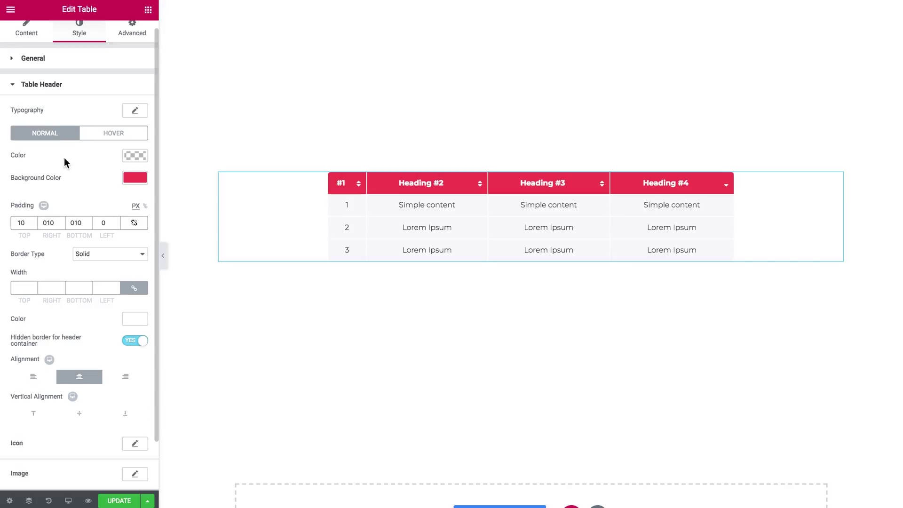
{"action": "scroll", "coordinate": [82, 208], "scroll_direction": "down", "scroll_amount": 2}
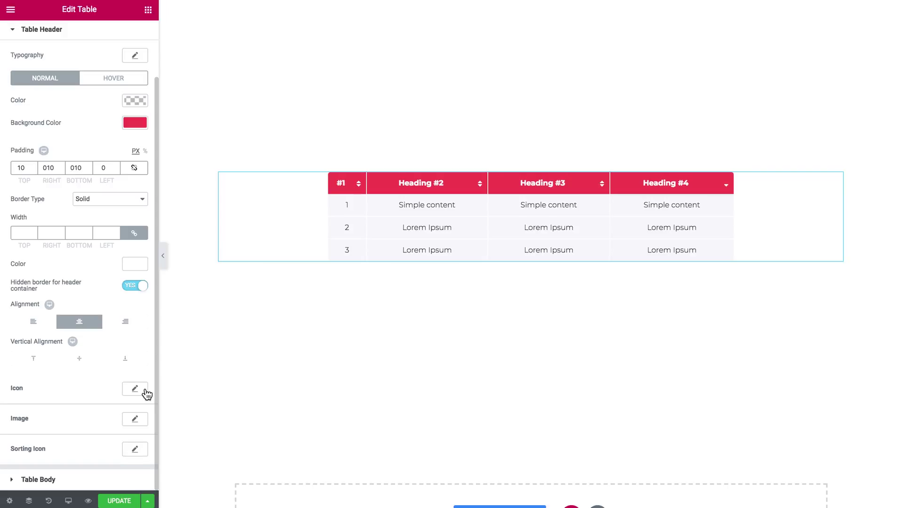
{"action": "left_click", "coordinate": [135, 420]}
{"action": "scroll", "coordinate": [76, 458], "scroll_direction": "down", "scroll_amount": 3}
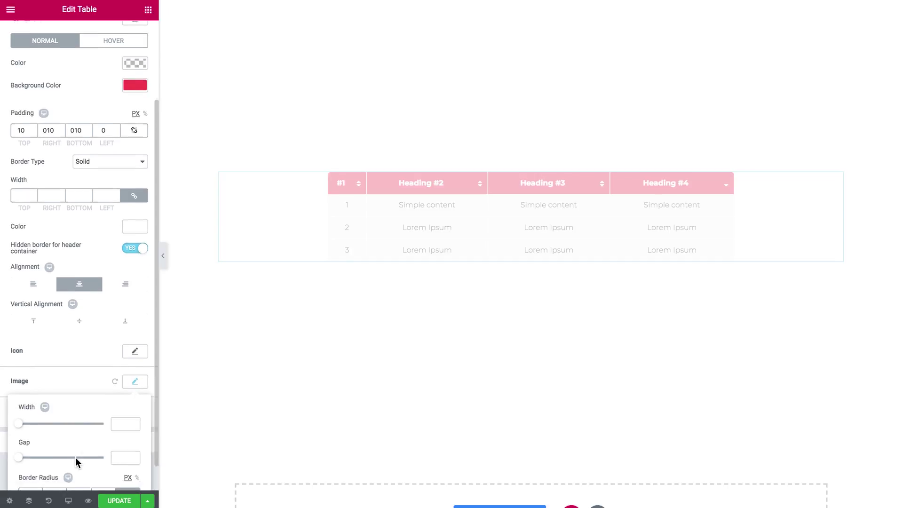
{"action": "left_click", "coordinate": [134, 353]}
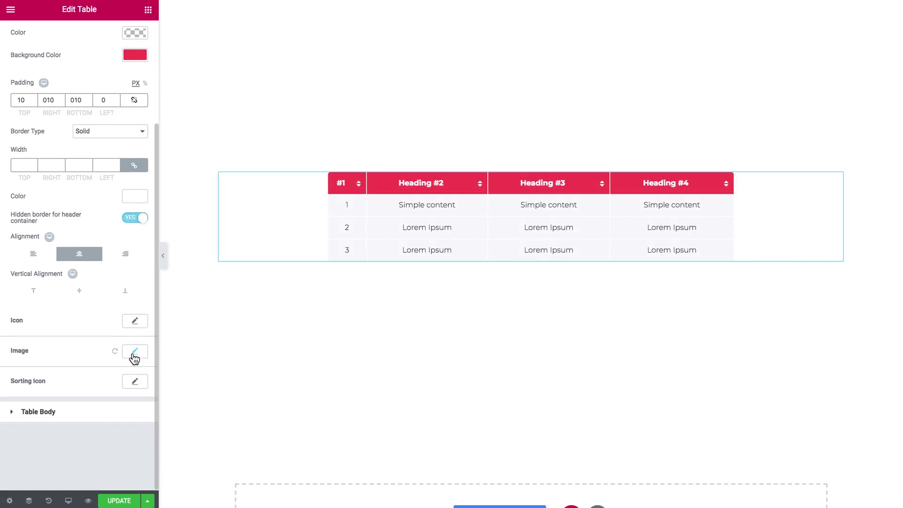
- Set the Sorting Icon font size to 17 px and hide the editor to preview the table
{"action": "left_click", "coordinate": [134, 384]}
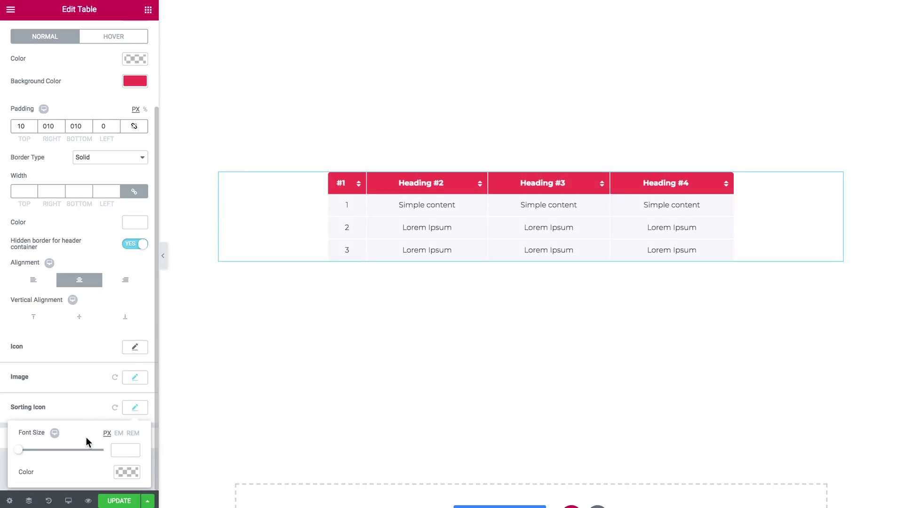
{"action": "left_click_drag", "start_coordinate": [21, 456], "coordinate": [32, 456]}
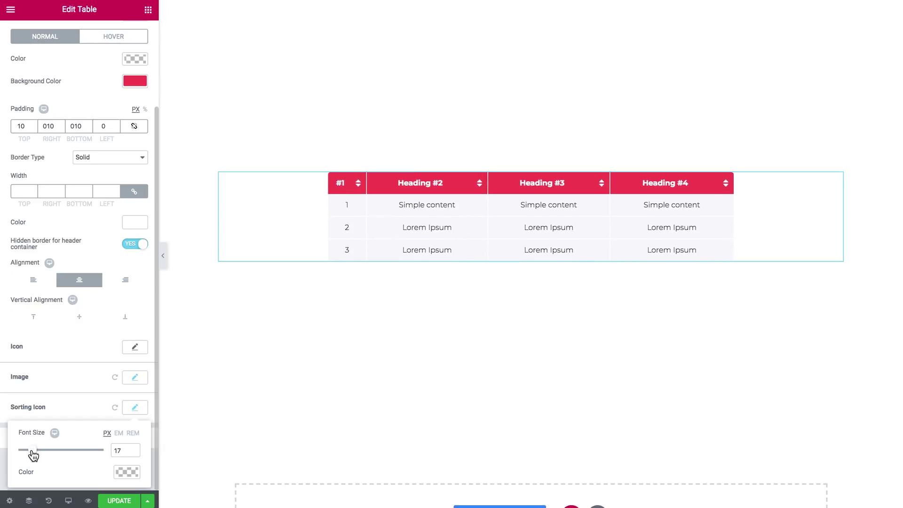
{"action": "left_click", "coordinate": [135, 408]}
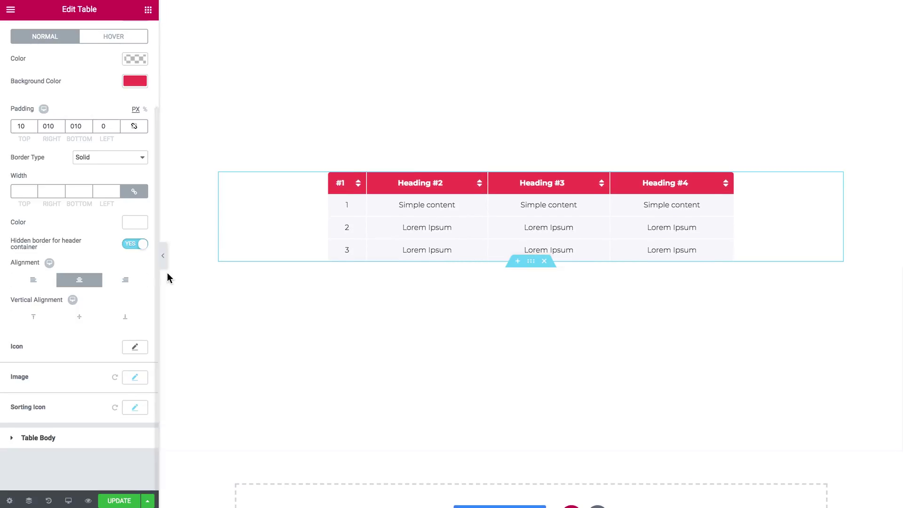
{"action": "left_click", "coordinate": [163, 256]}
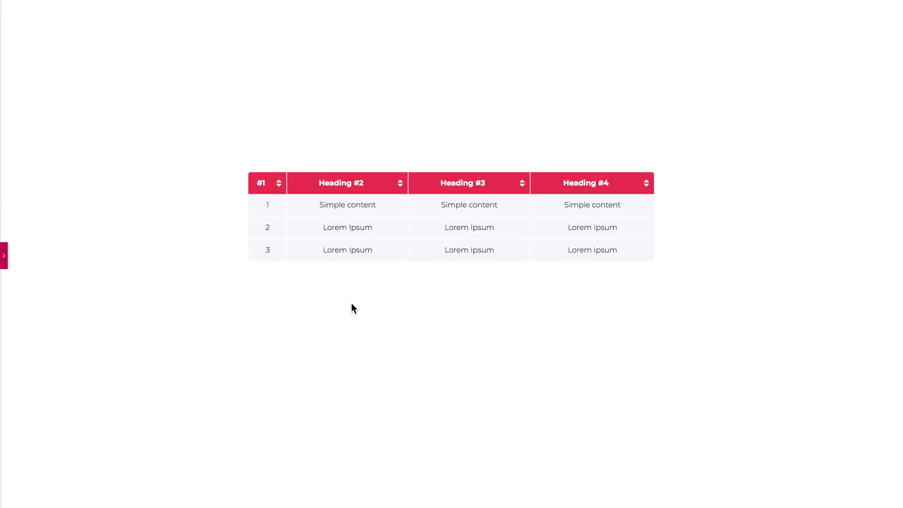